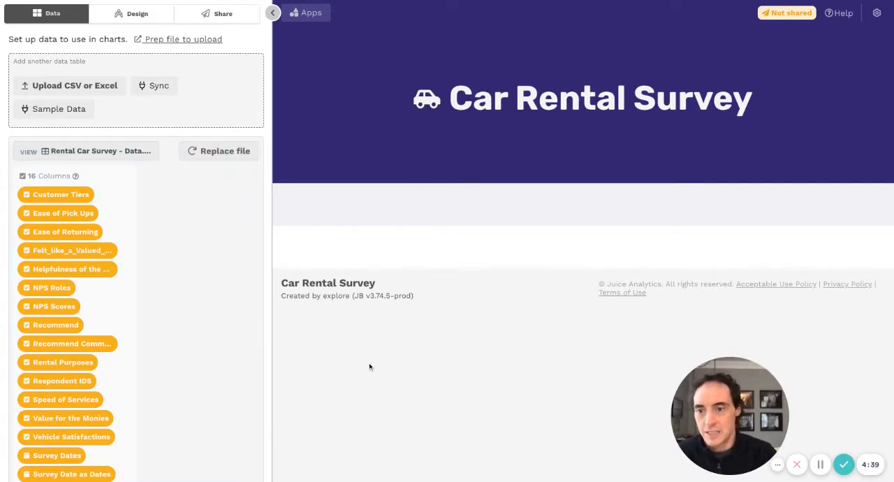
- Examine the columns and sample rows of the Rental Car Survey data table, from respondent details through ratings to recommendation comments
left_click(112, 151)
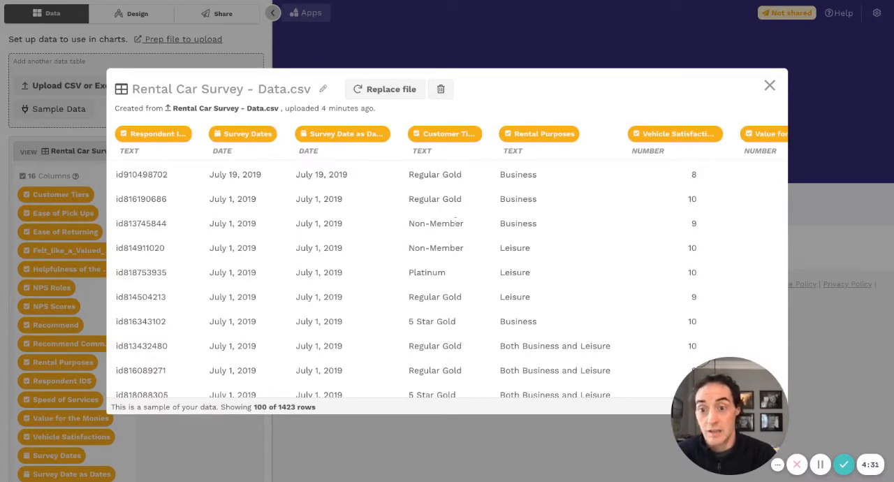
scroll(447, 280, "right", 5)
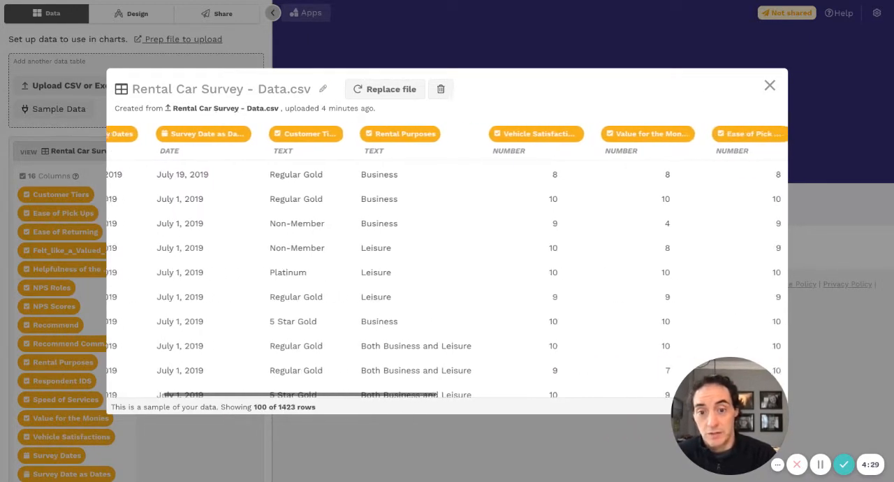
scroll(193, 226, "right", 3)
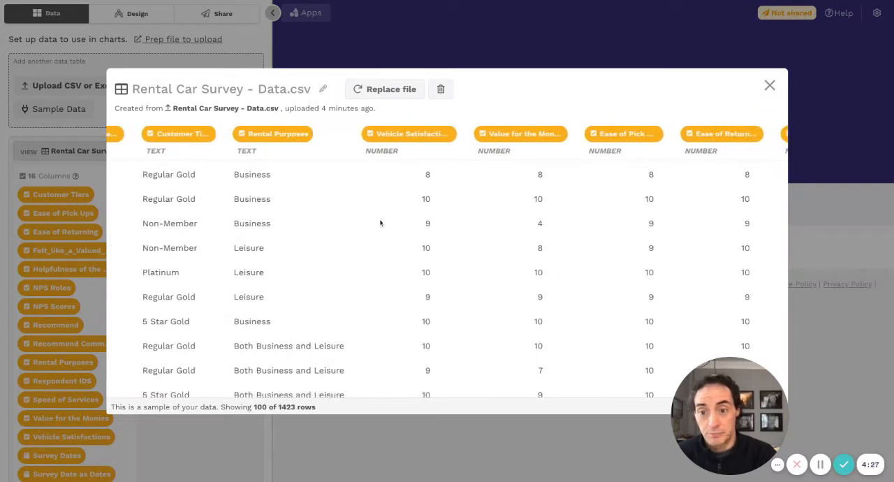
scroll(472, 234, "right", 8)
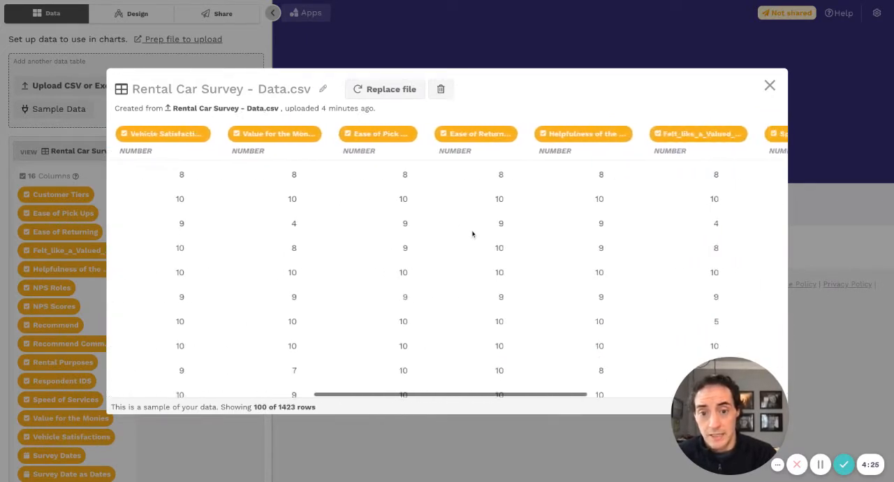
scroll(332, 202, "right", 3)
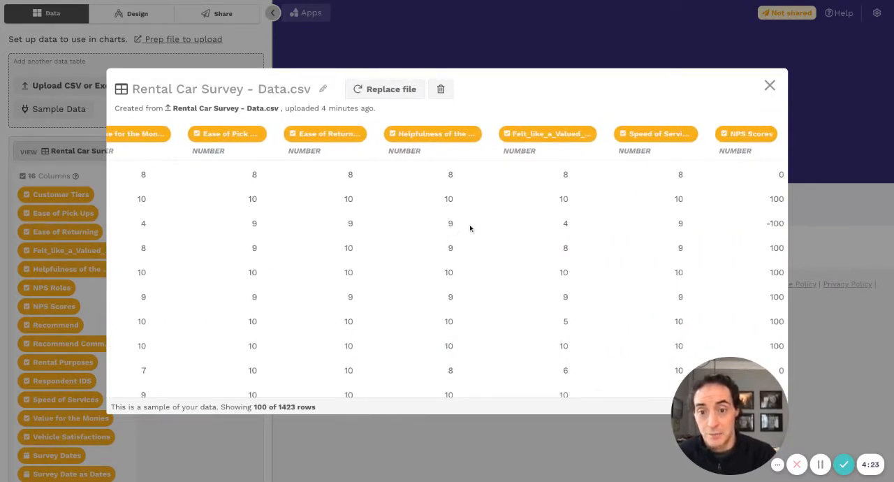
scroll(470, 228, "right", 5)
scroll(470, 228, "right", 1)
scroll(658, 172, "right", 3)
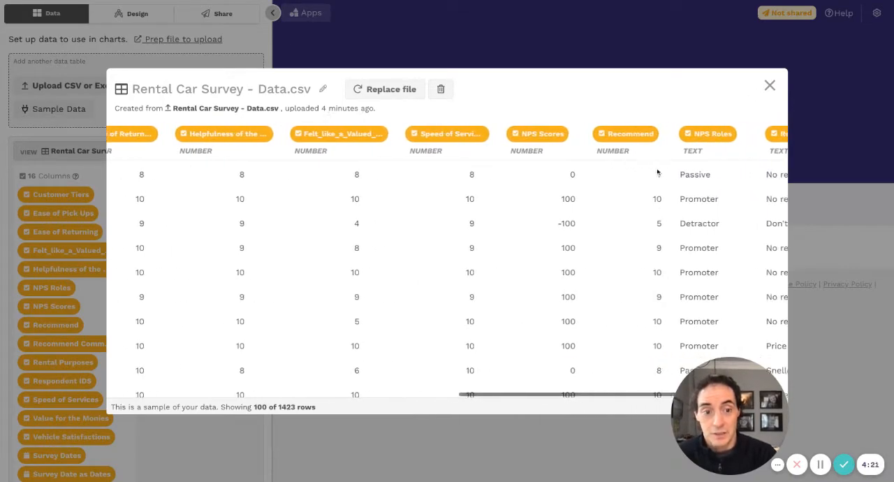
scroll(585, 223, "right", 1)
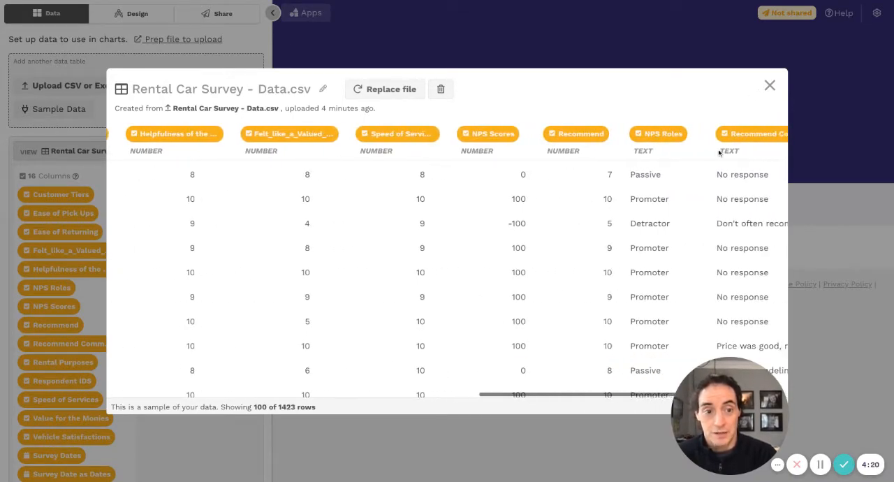
left_click(770, 87)
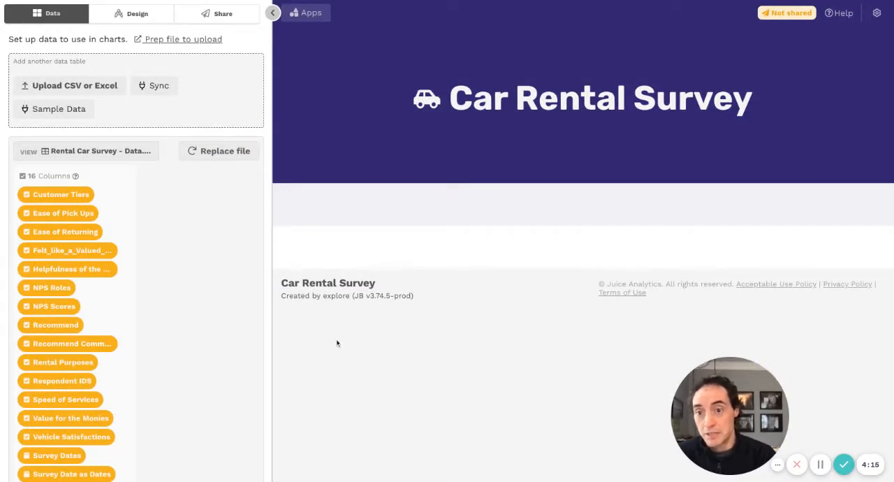
- Review the app's design options, including its colour and font themes and the available header styles
left_click(137, 13)
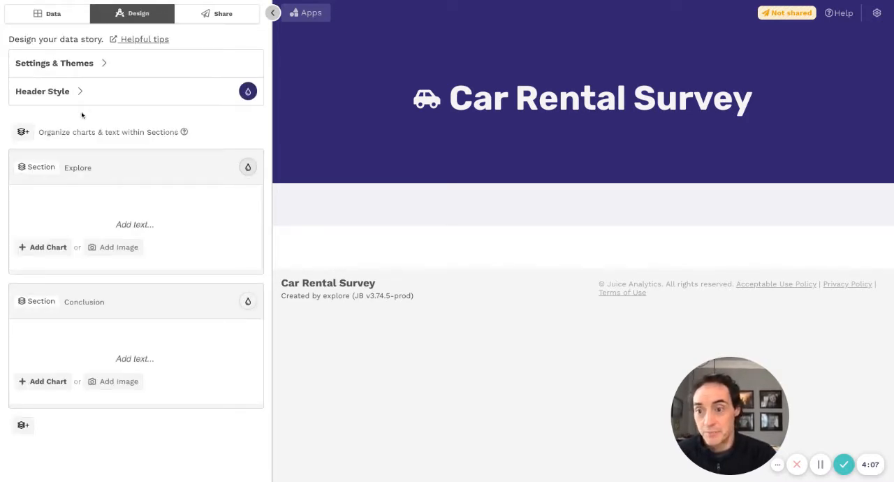
left_click(126, 224)
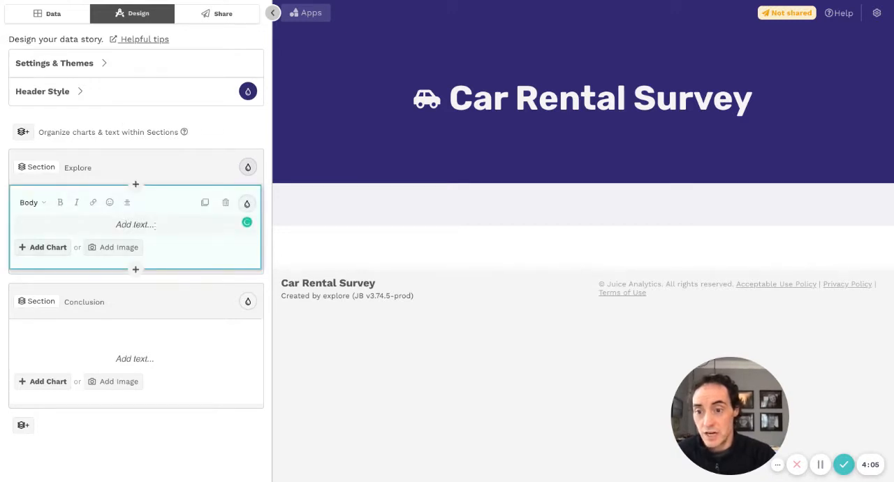
left_click(105, 65)
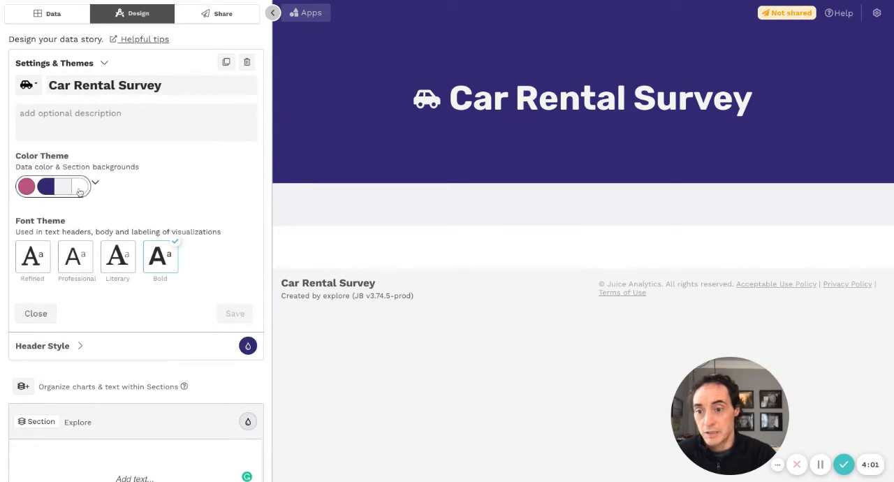
left_click(105, 60)
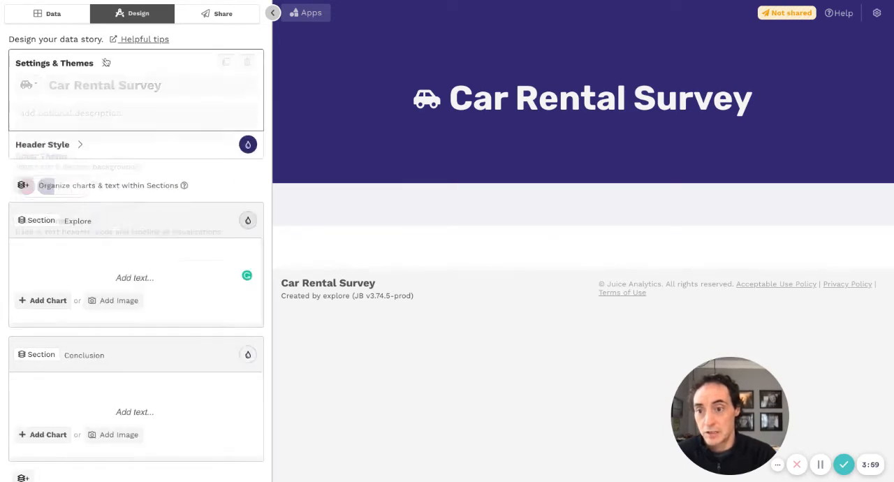
left_click(80, 95)
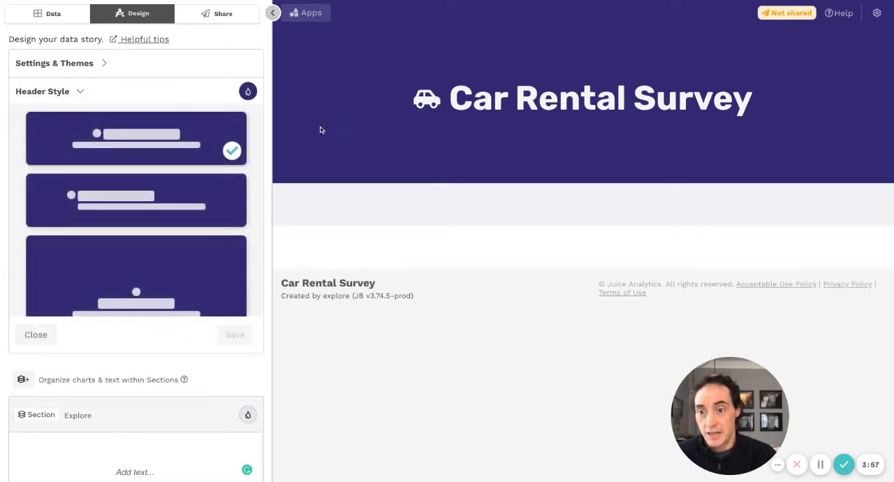
left_click(78, 91)
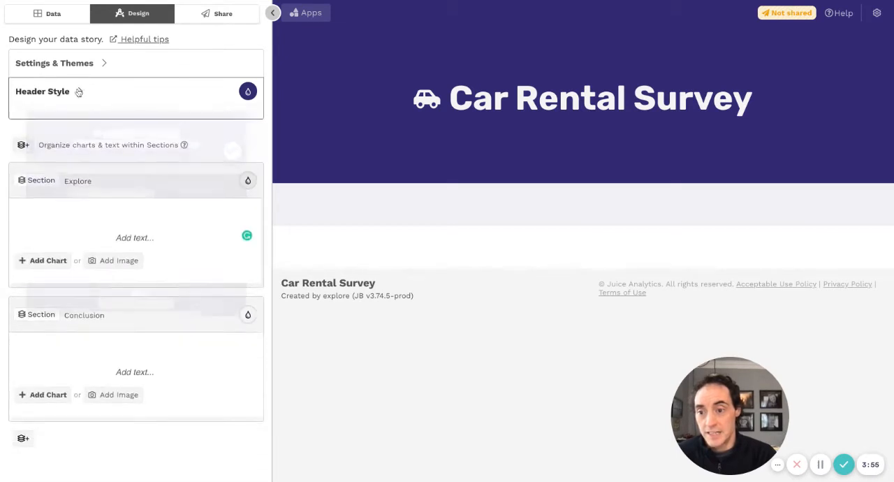
- Add a Chooser chart to the empty block of the Explore section
left_click(130, 224)
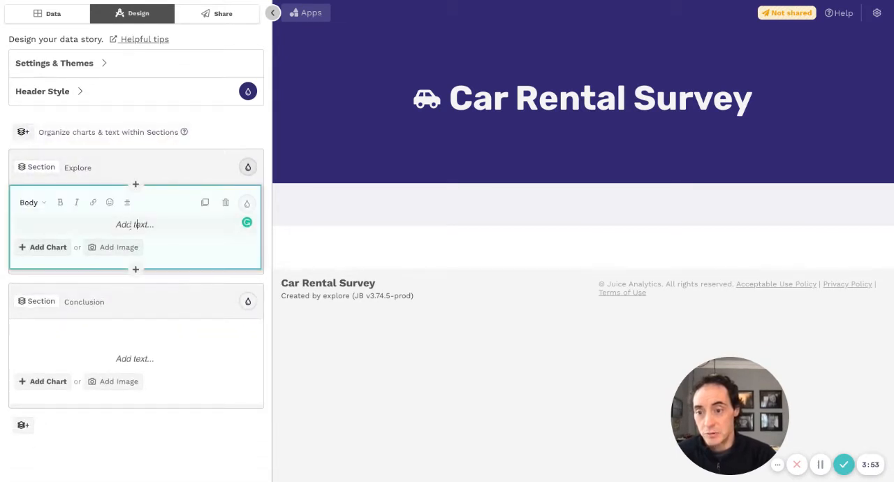
left_click(56, 248)
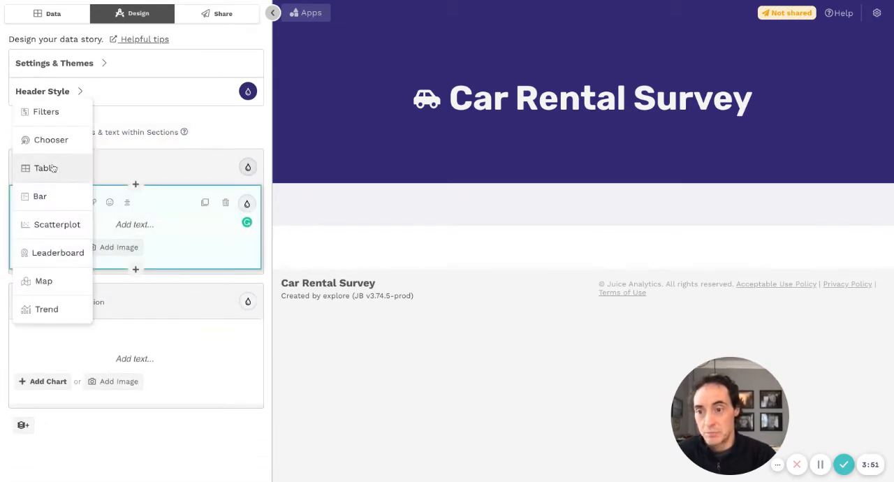
left_click(50, 141)
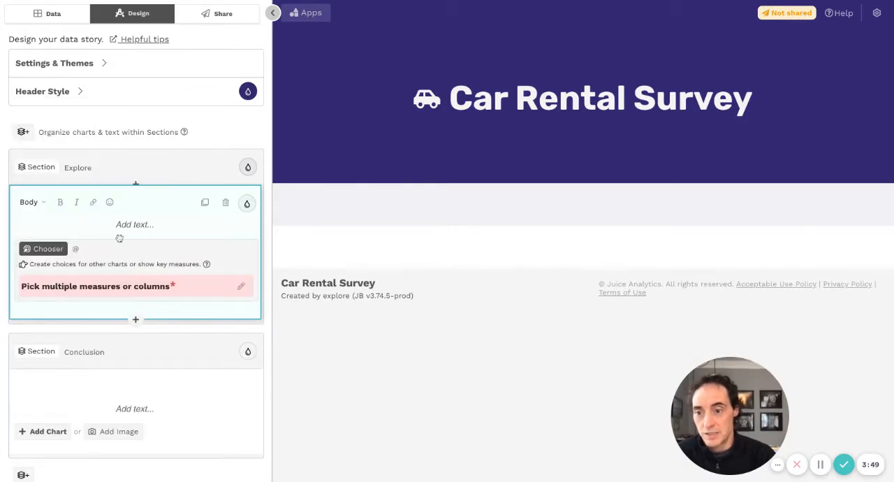
scroll(120, 234, "down", 1)
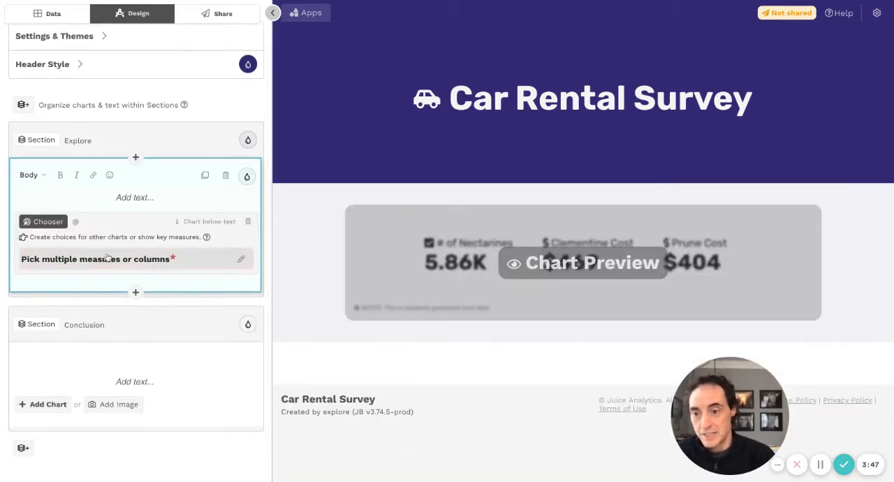
- Pick the average of Recommend and the unique count of Respondent IDS as the Chooser's measures
left_click(101, 260)
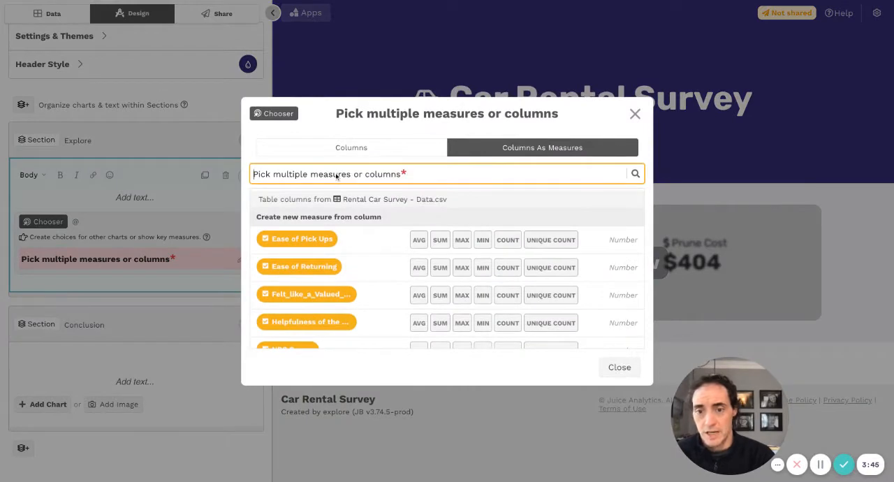
type("recomm")
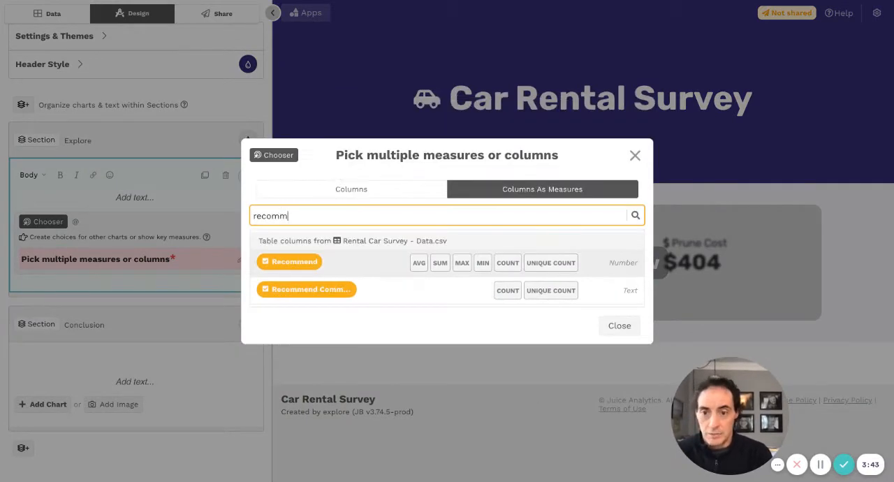
left_click(420, 264)
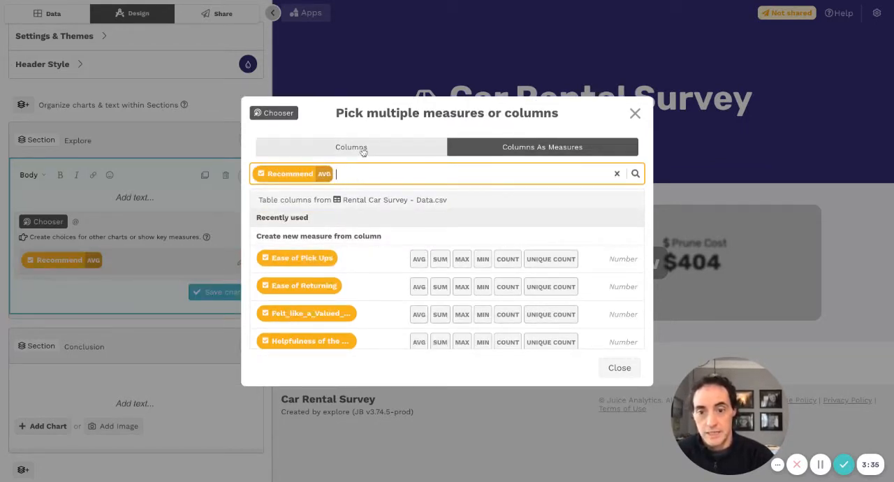
scroll(333, 259, "down", 1)
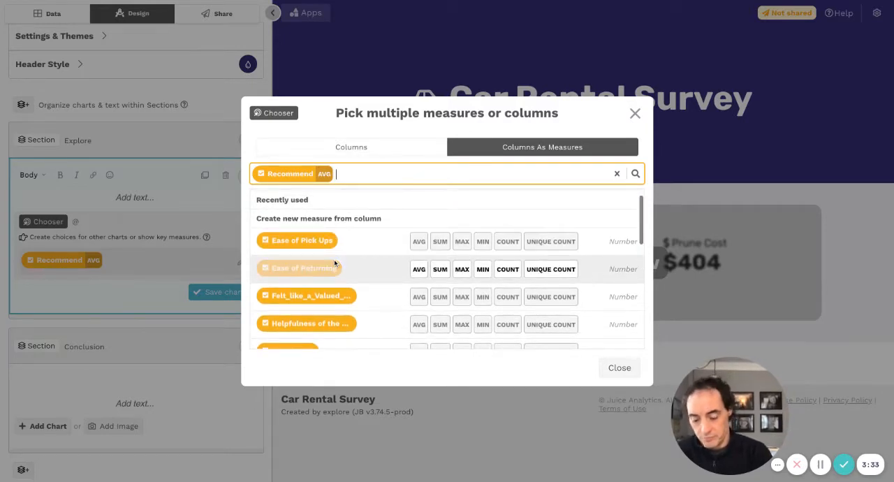
type("id")
left_click(322, 281)
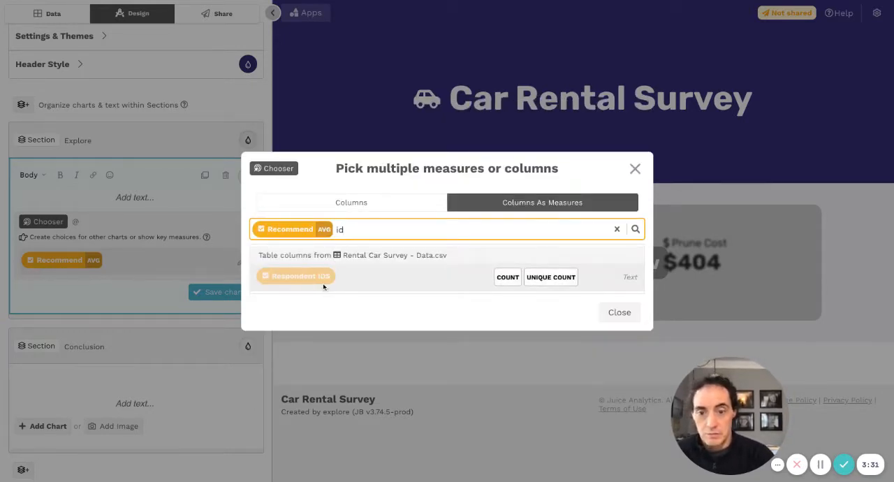
left_click(550, 277)
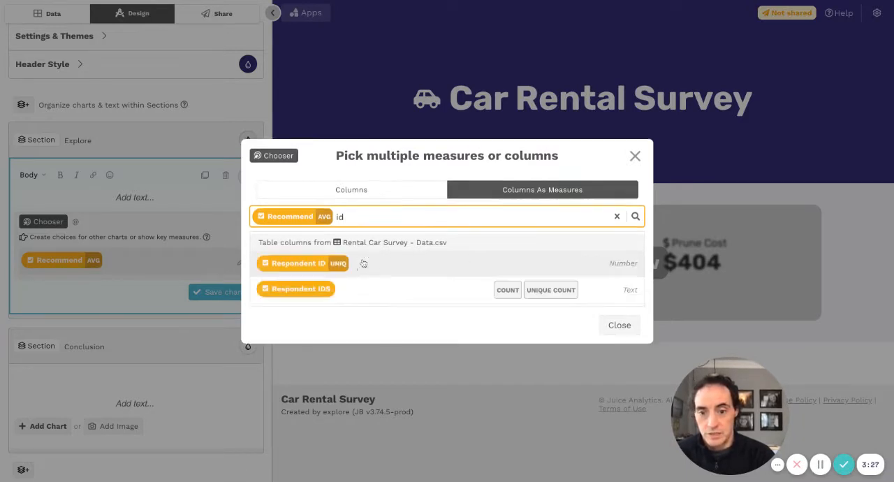
left_click(616, 366)
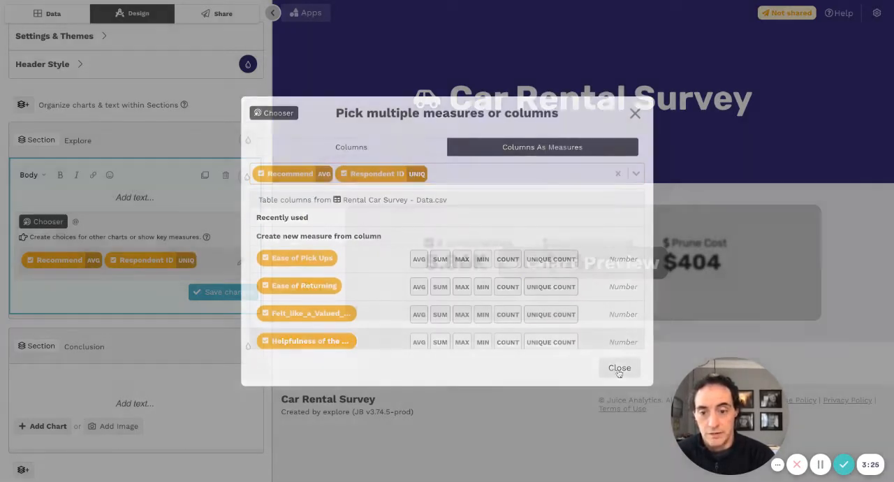
left_click(216, 293)
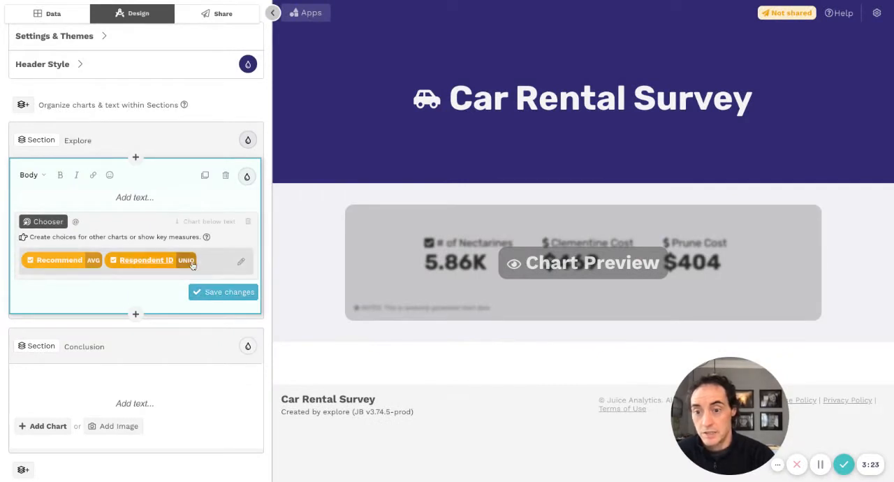
- Title the Chooser block "Overall measures" as a level 2 header and save the block's changes
left_click(138, 197)
type("#")
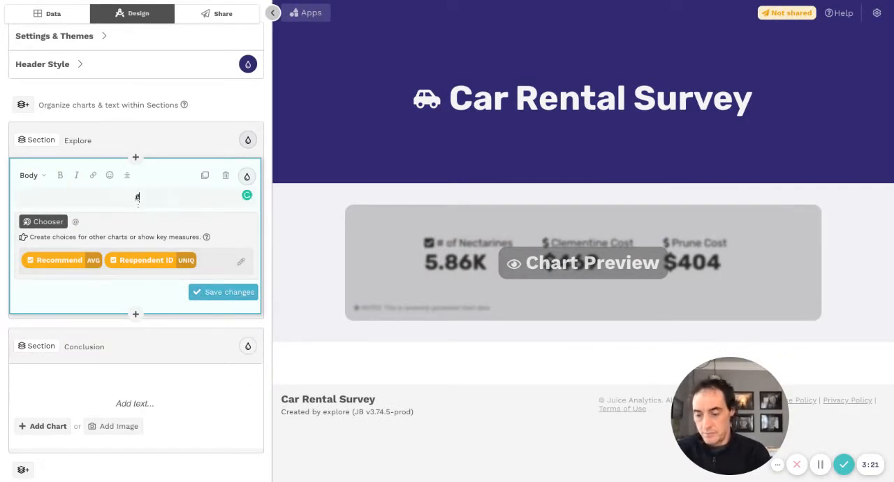
type("# Overall measures")
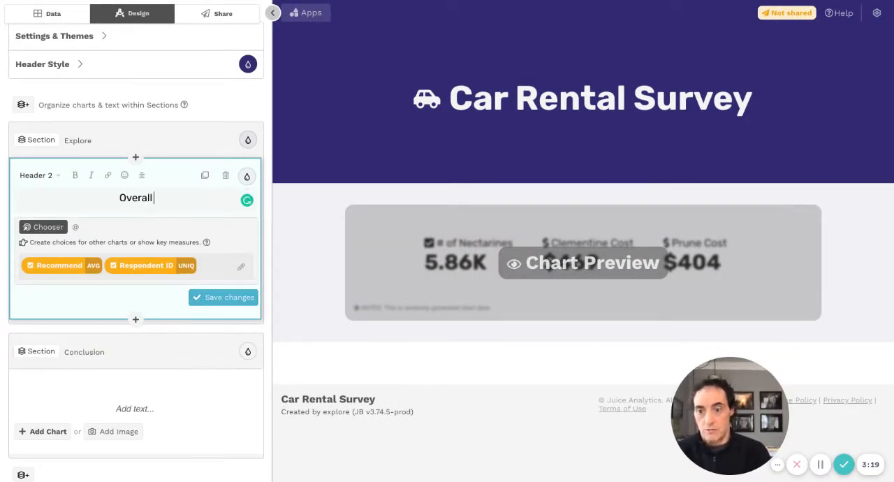
left_click(209, 299)
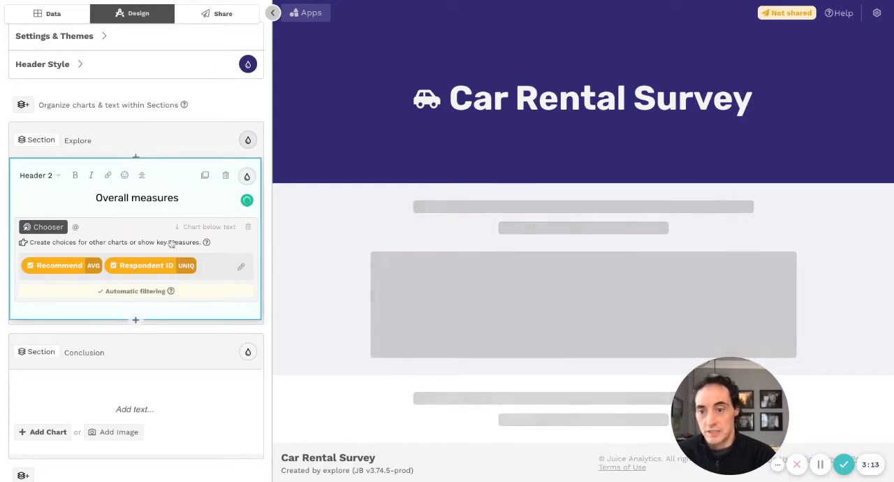
- Add a Trend chart below the Overall measures block and set Survey Dates as its date column
scroll(132, 300, "down", 1)
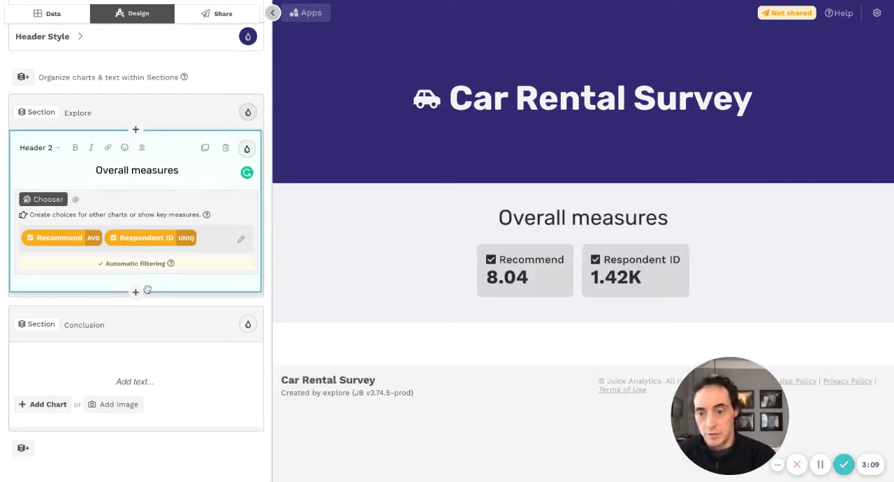
left_click(136, 292)
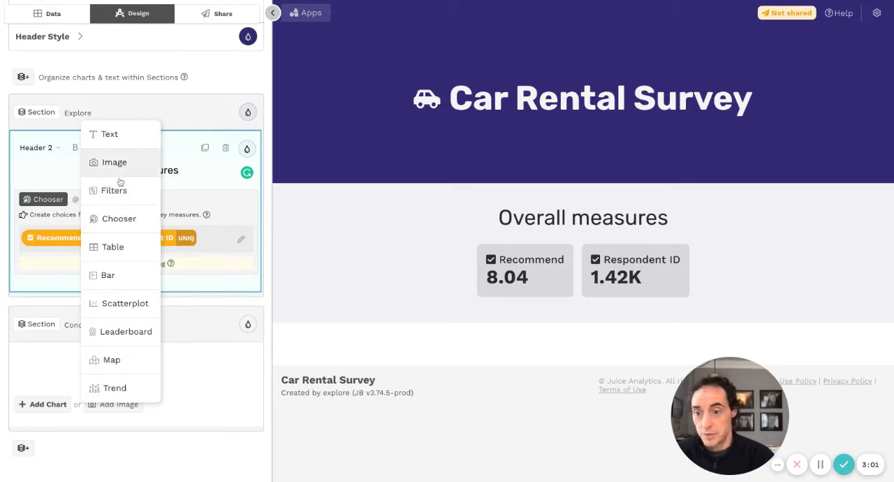
left_click(115, 388)
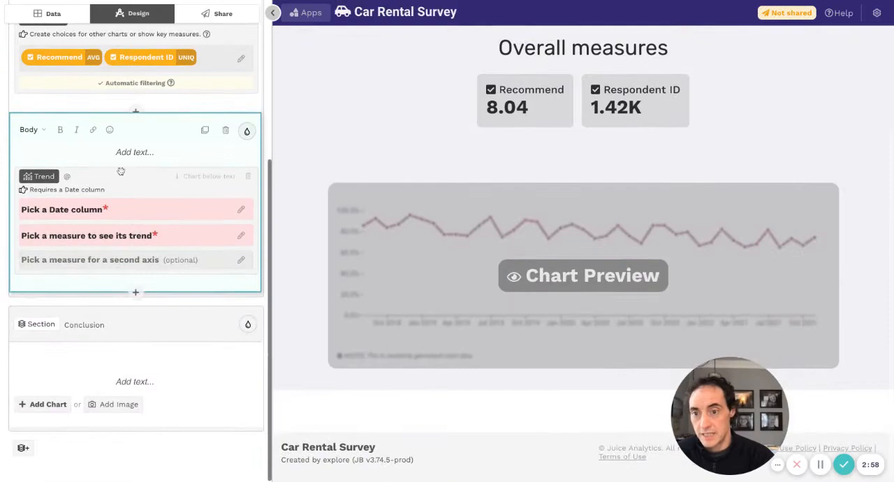
left_click(117, 211)
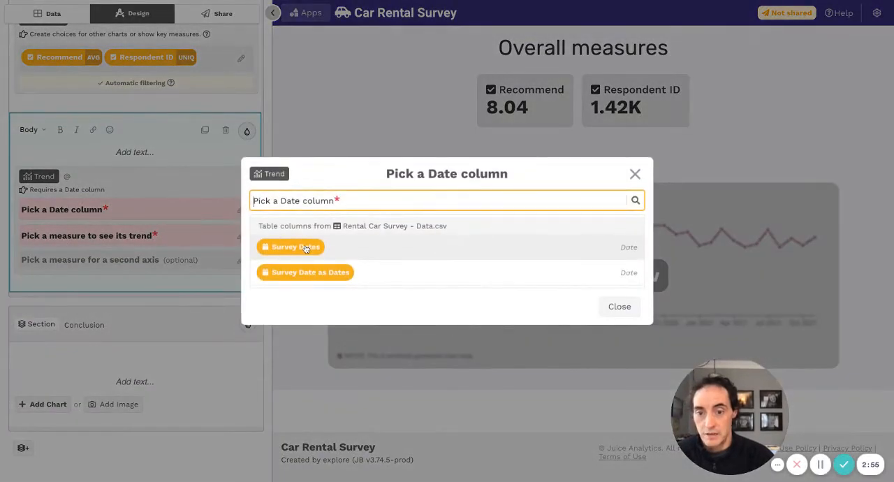
left_click(296, 247)
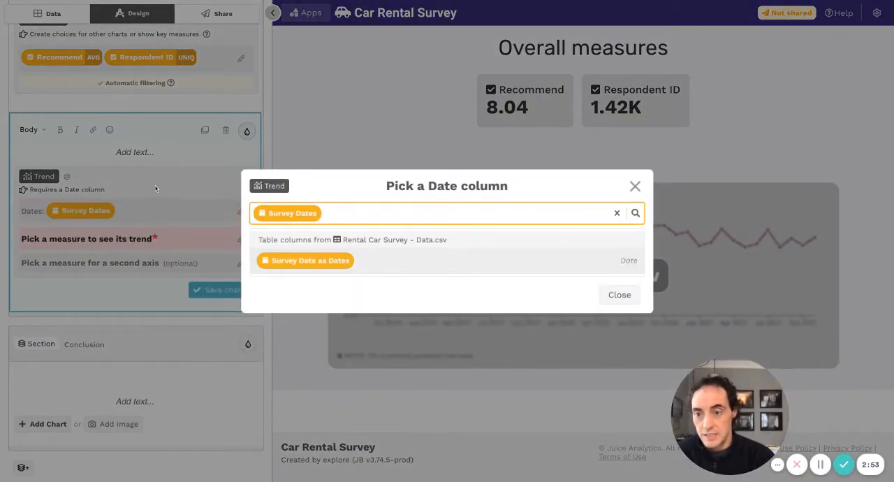
left_click(155, 185)
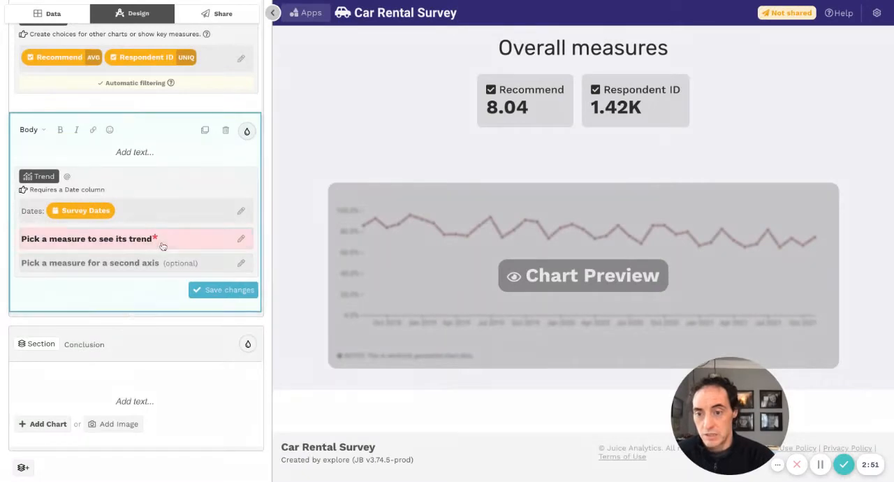
left_click(162, 245)
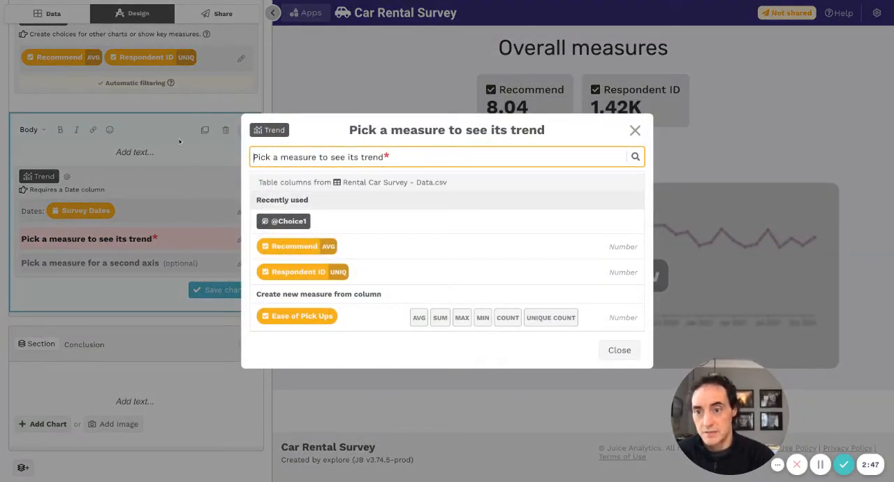
left_click(284, 221)
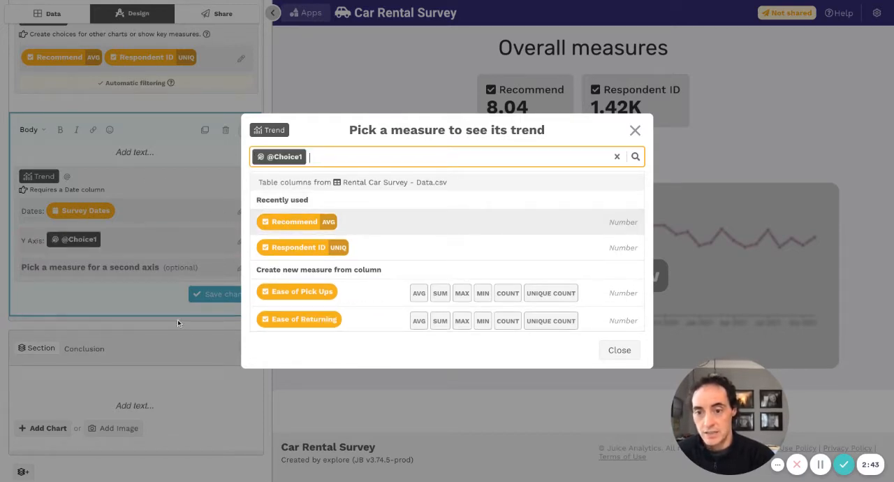
left_click(144, 290)
left_click(216, 294)
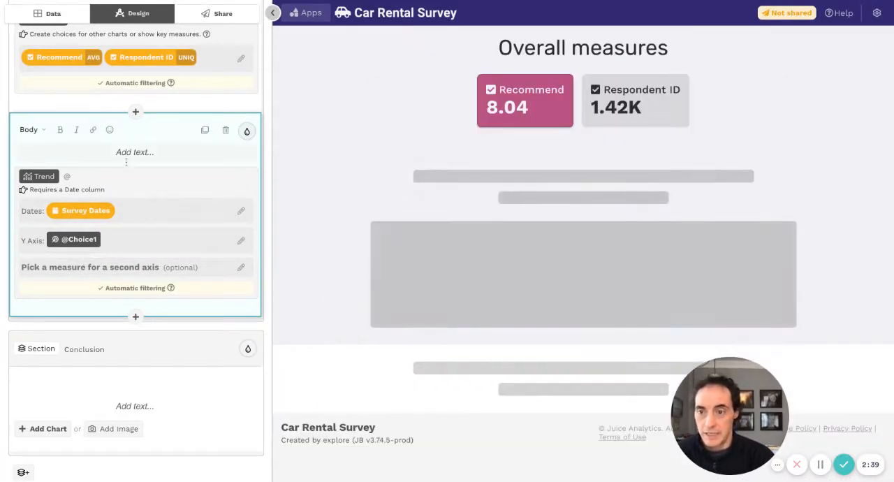
- Title the Trend chart's block "Trend" as a level 2 header and save the changes
left_click(131, 152)
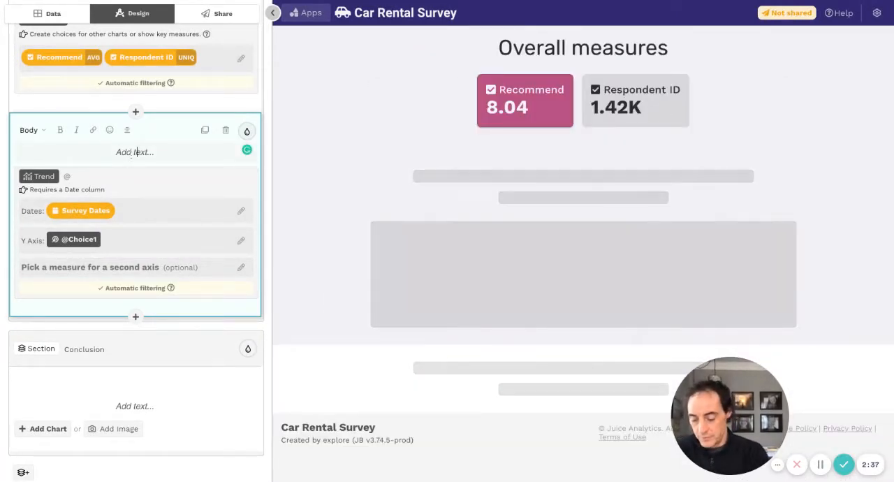
type("## Trend")
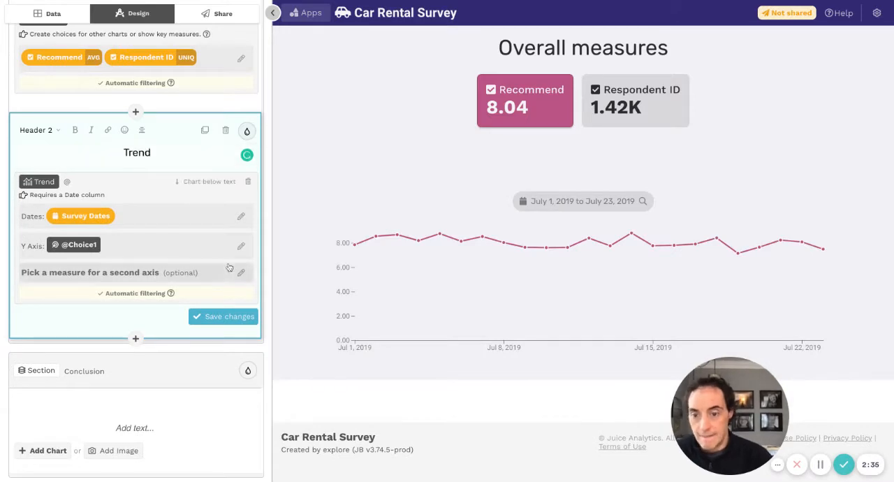
left_click(225, 316)
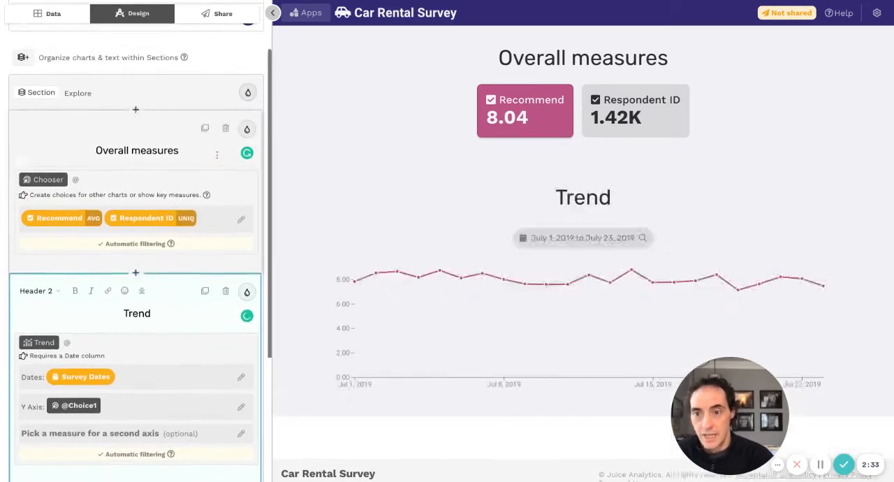
- Switch the Explore section to Horizontal layout and test its chooser by selecting Respondent ID and returning to Recommend
left_click(227, 93)
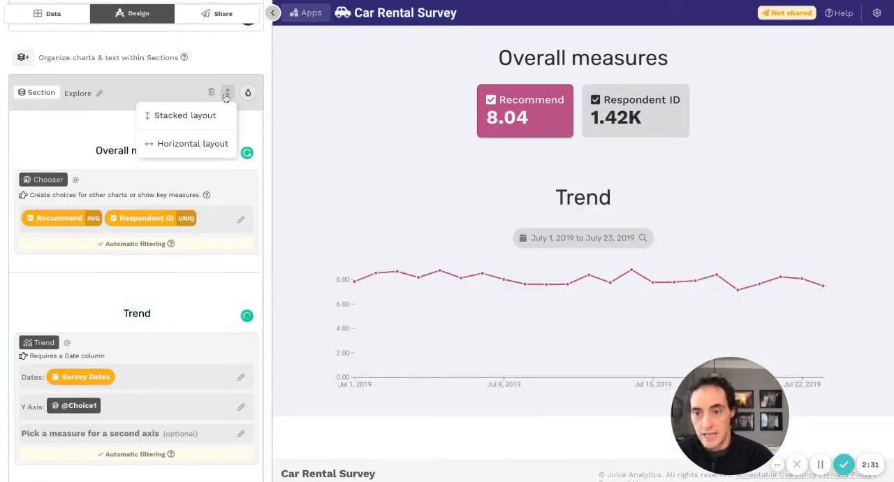
left_click(195, 145)
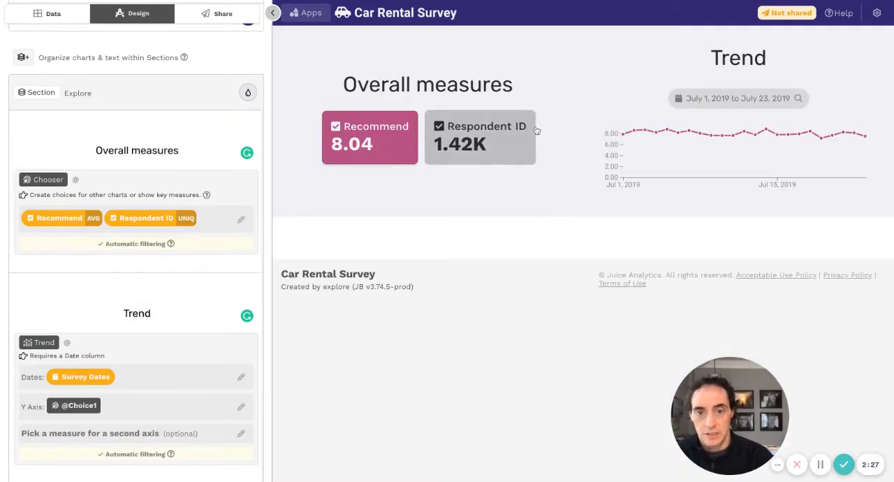
left_click(531, 132)
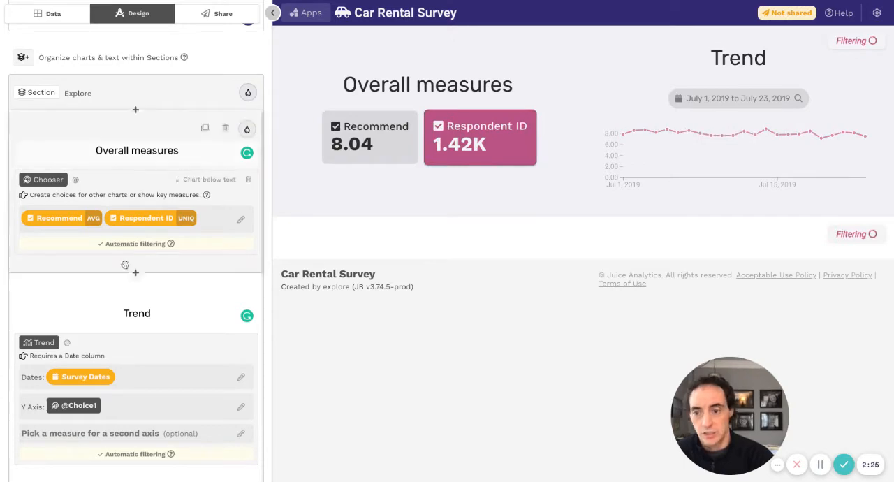
scroll(124, 266, "down", 2)
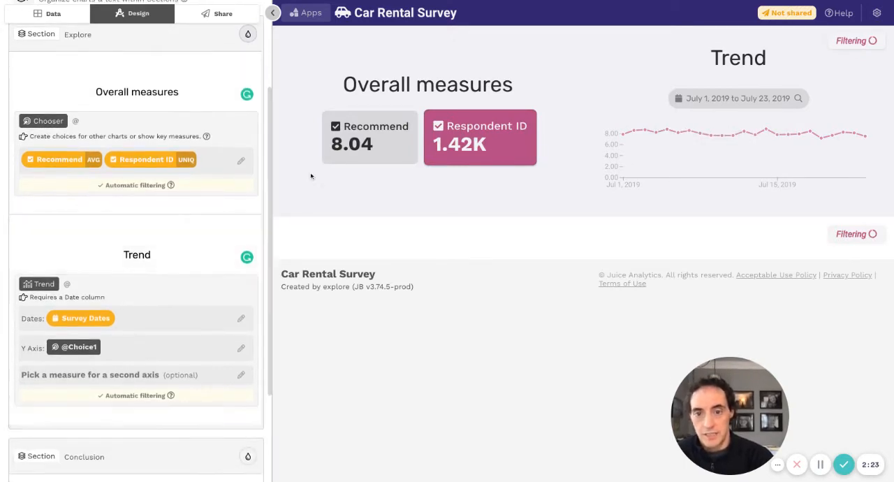
left_click(349, 161)
- Insert a Chooser chart above the empty block in the Conclusion section
scroll(146, 209, "down", 3)
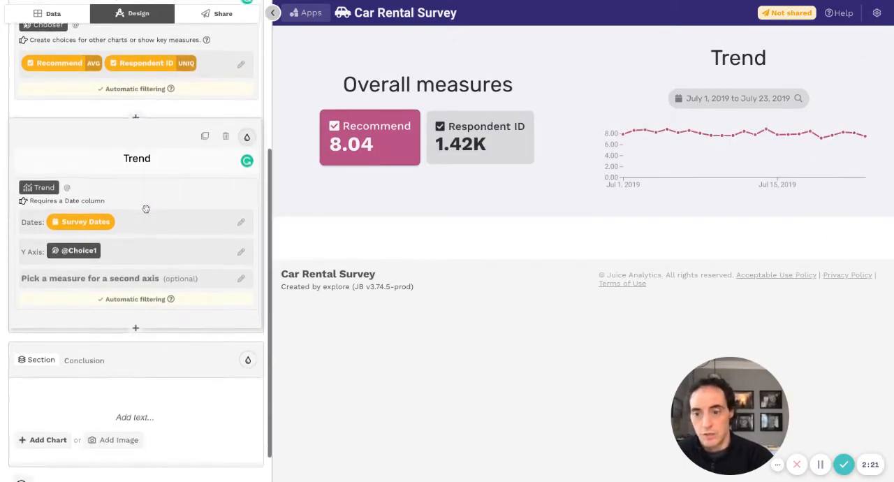
left_click(134, 382)
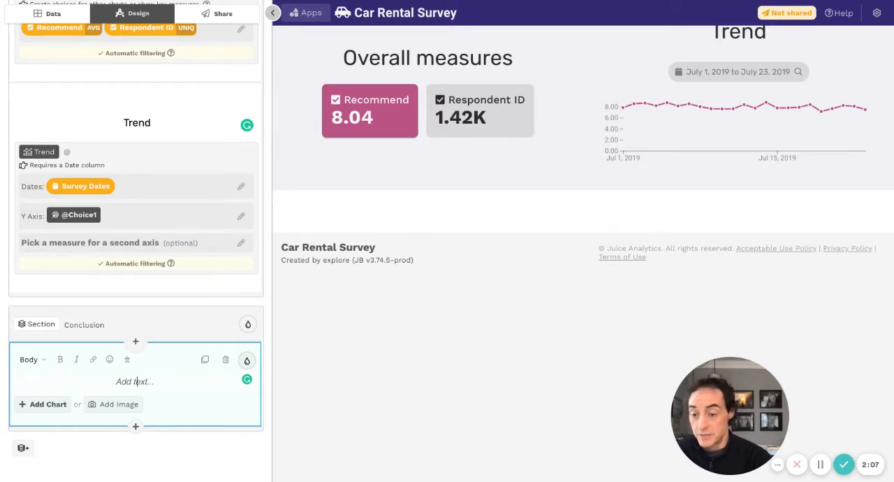
left_click(136, 341)
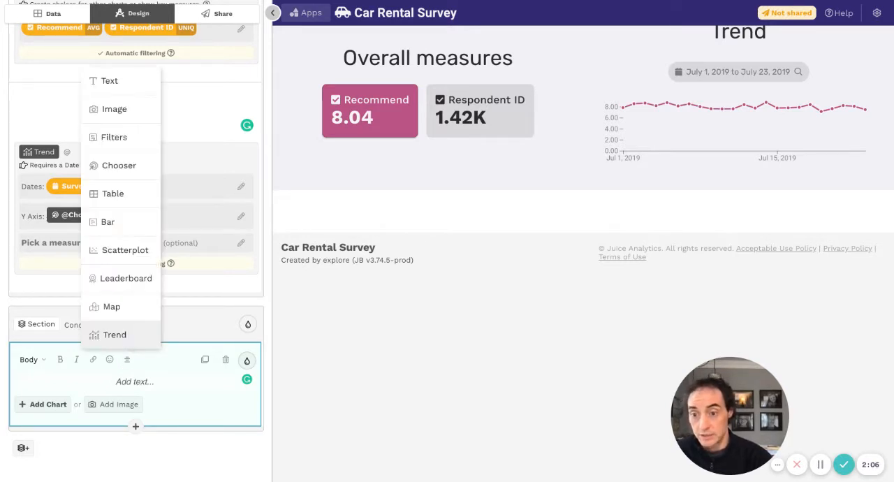
left_click(119, 167)
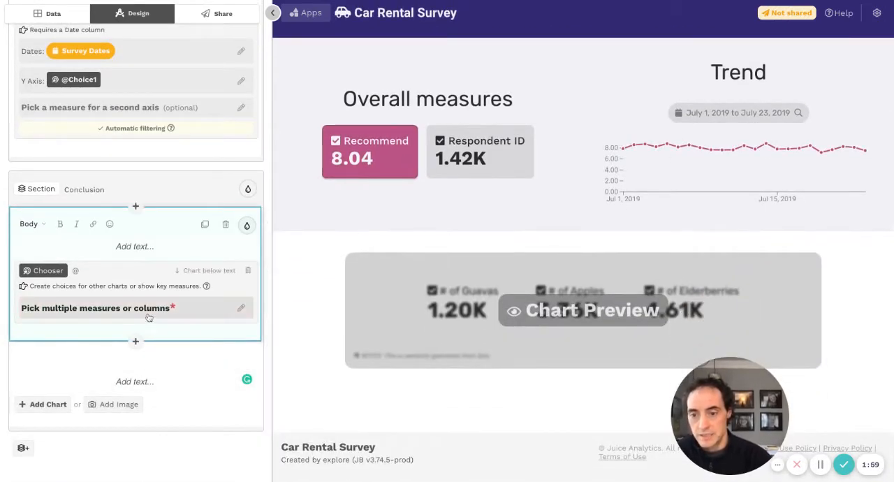
- Pick the columns Customer Tiers, Rental Purposes and NPS Roles for the Conclusion section's Chooser and save the changes
left_click(148, 311)
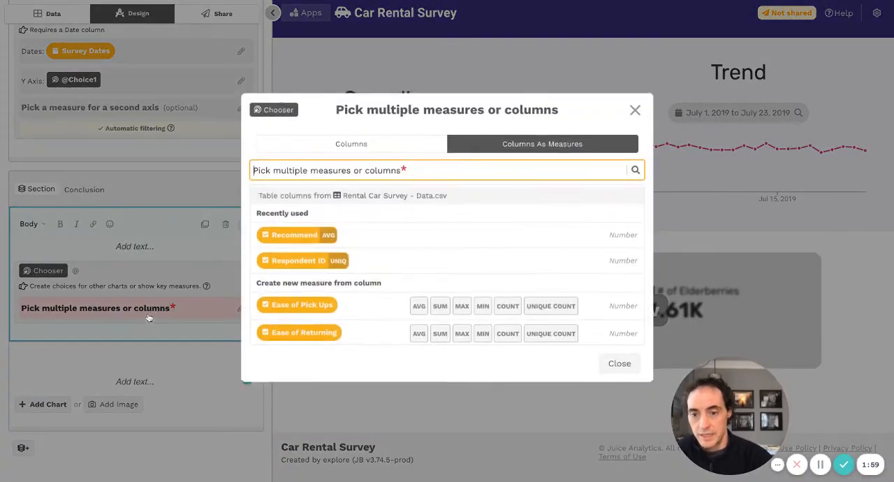
left_click(372, 146)
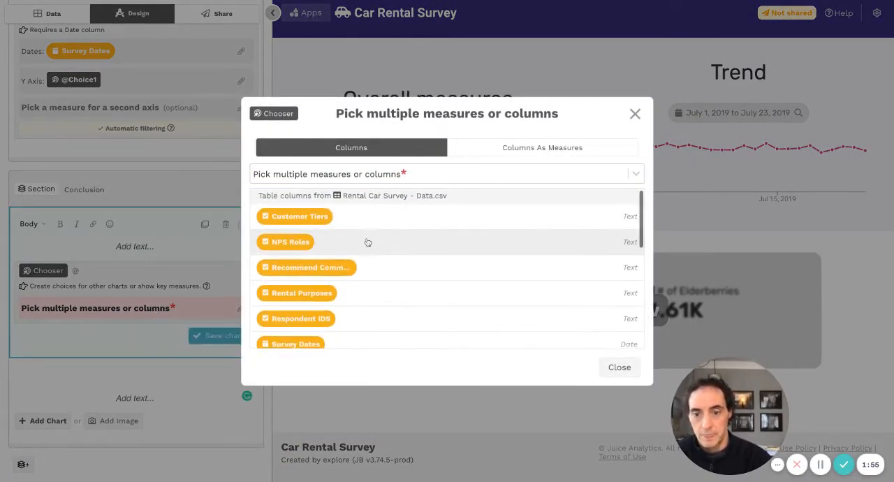
scroll(356, 231, "down", 1)
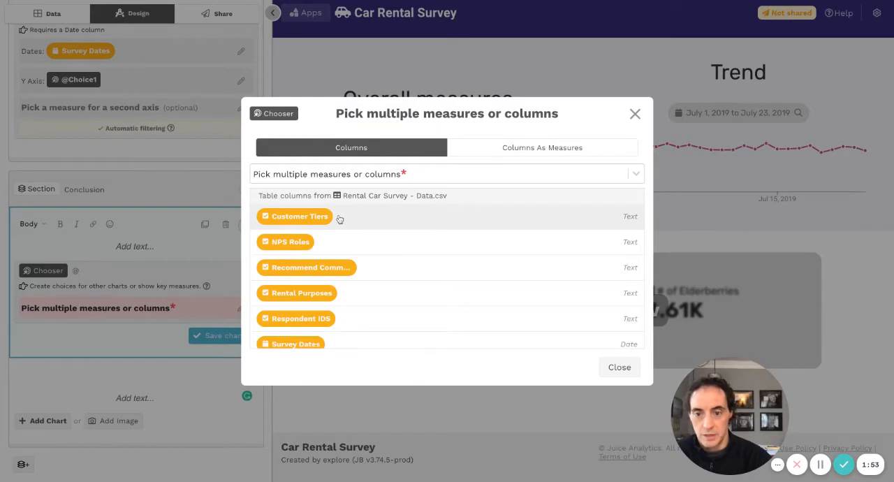
left_click(340, 220)
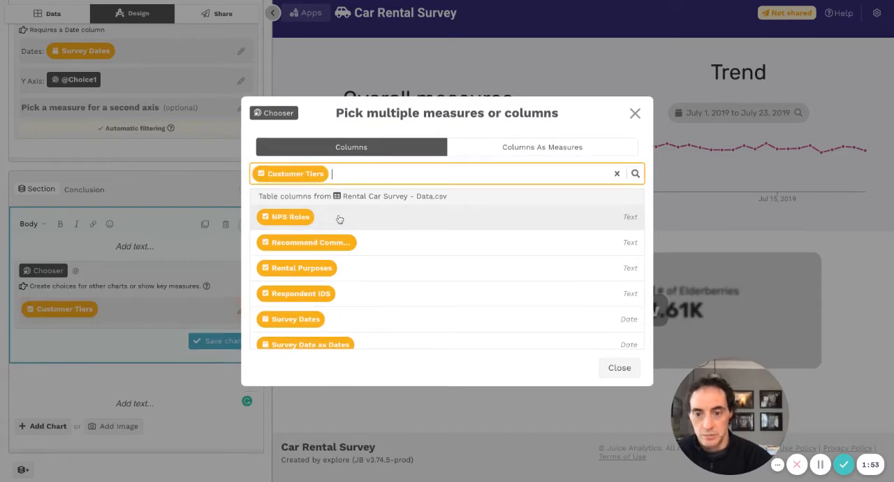
left_click(361, 275)
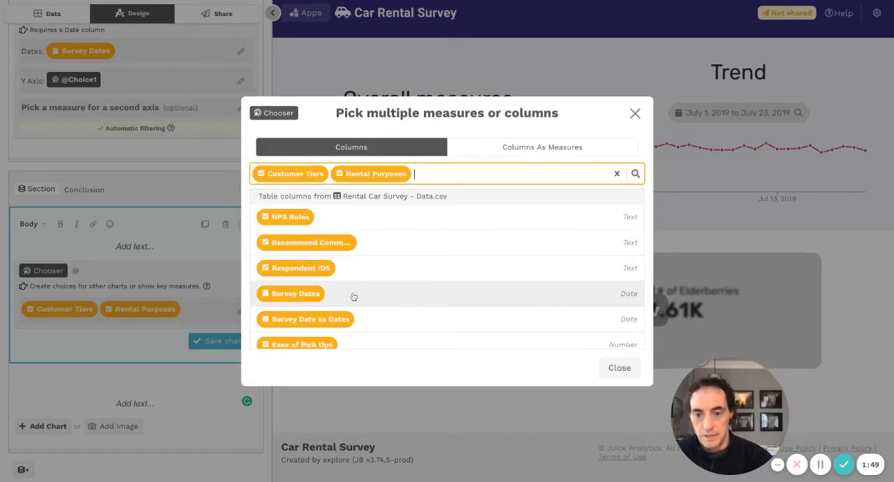
scroll(377, 293, "down", 3)
scroll(379, 294, "up", 3)
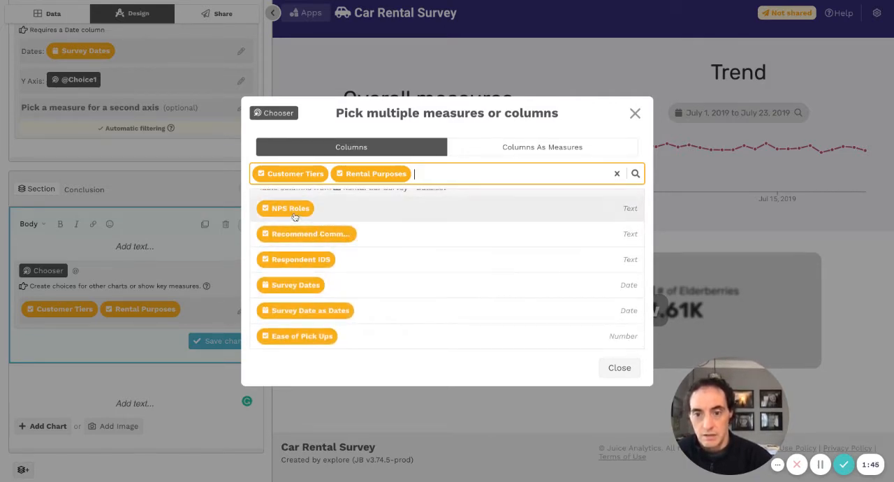
left_click(286, 209)
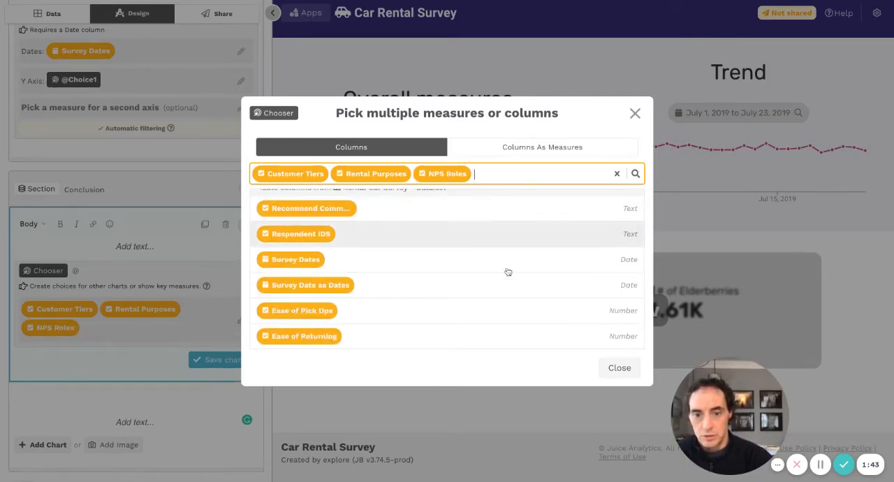
left_click(619, 368)
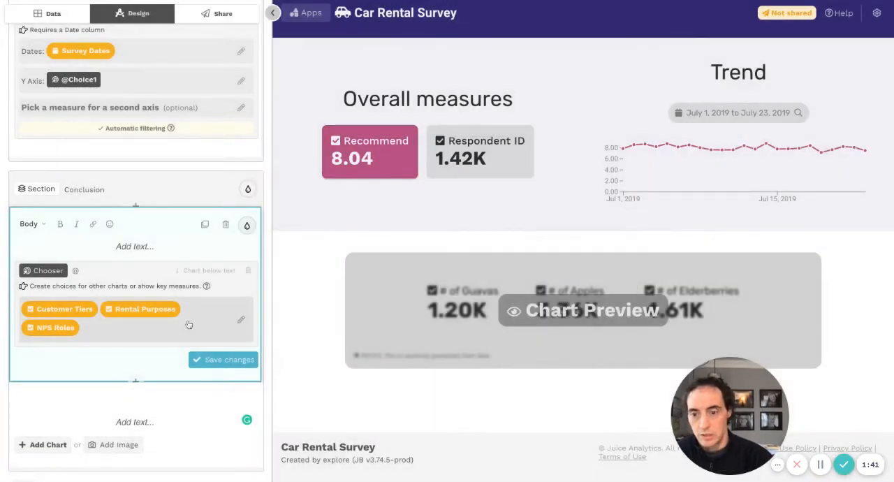
left_click(214, 360)
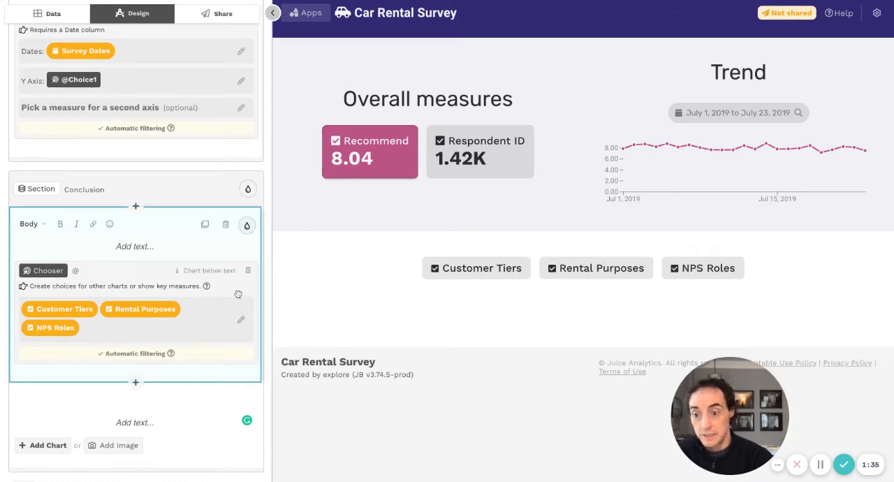
- Add a Leaderboard chart to the empty block below the Conclusion section's Chooser
scroll(85, 393, "down", 1)
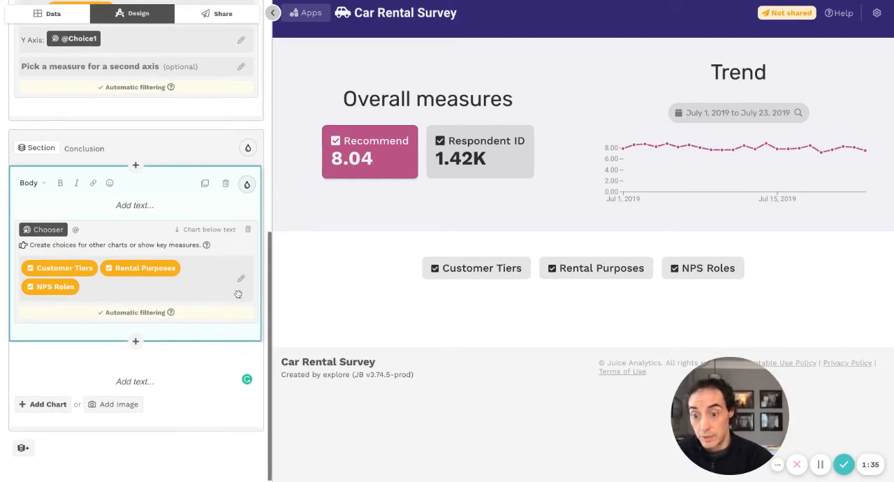
left_click(55, 408)
left_click(56, 409)
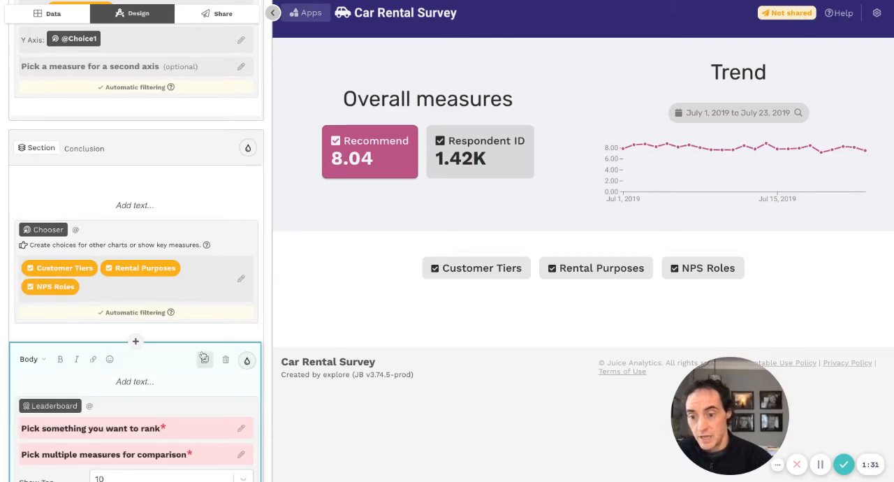
scroll(249, 356, "down", 2)
left_click(207, 349)
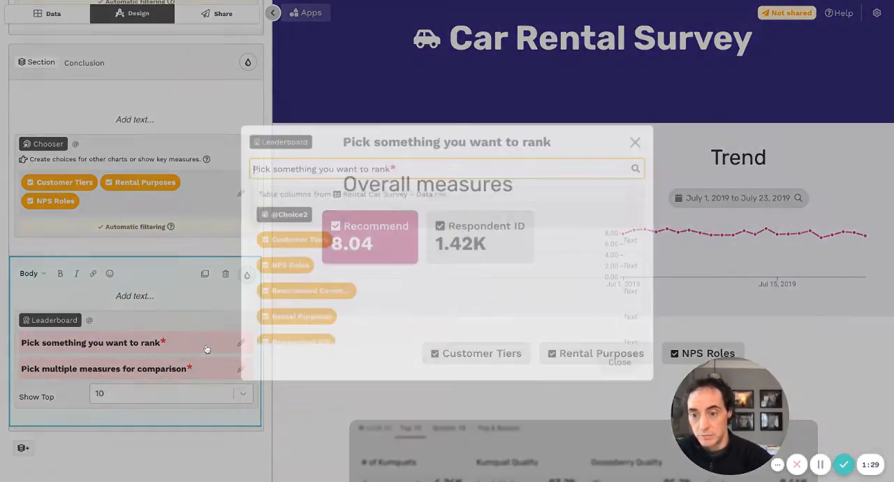
left_click(295, 204)
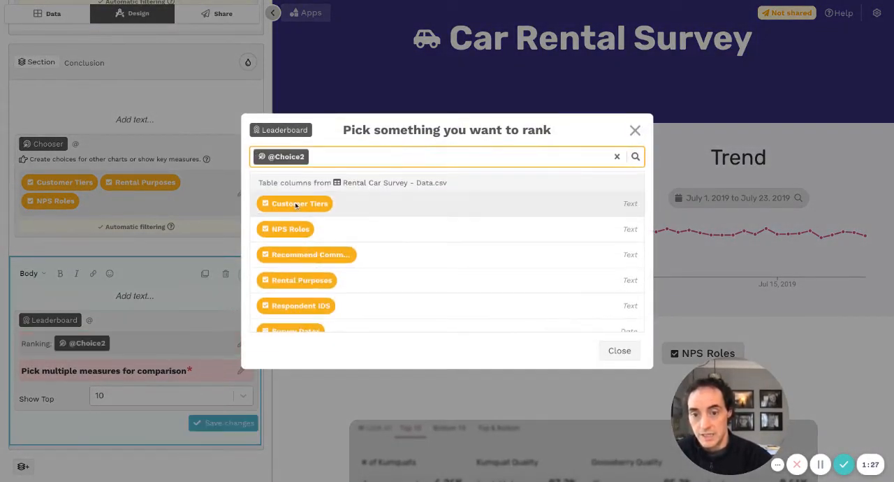
left_click(134, 303)
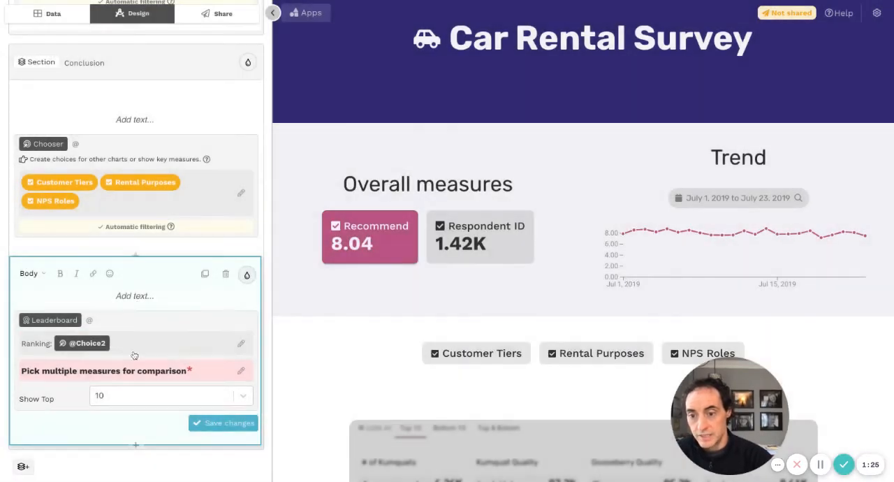
- Pick the averages of Ease of Pick Ups, Ease of Returning, Helpfulness of the Staff and Speed of Services as the Leaderboard's comparison measures
left_click(123, 371)
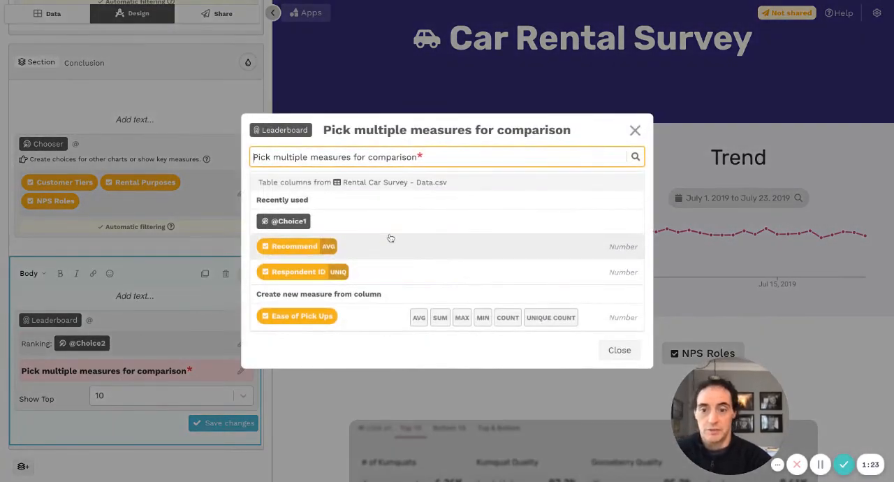
scroll(391, 239, "down", 3)
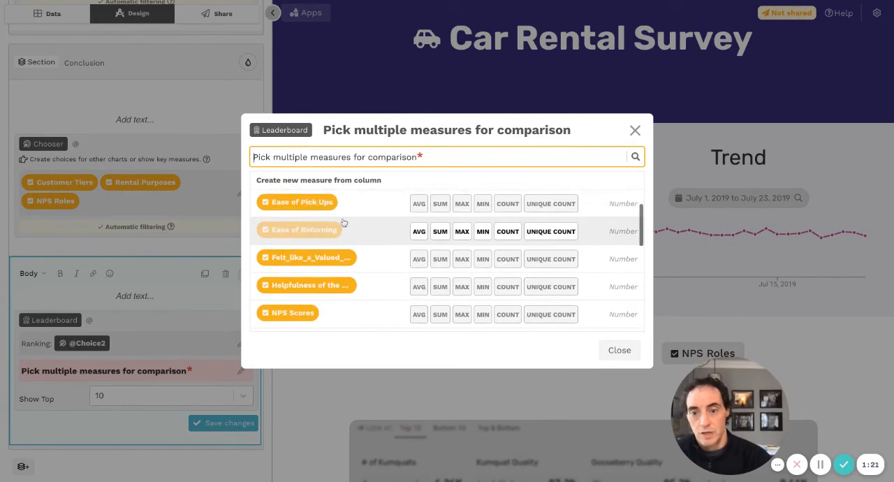
left_click(419, 204)
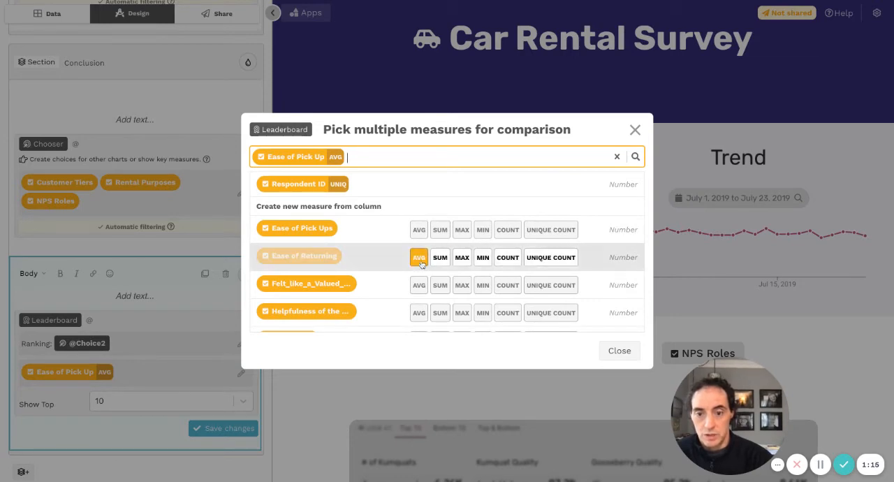
left_click(420, 265)
scroll(393, 284, "down", 2)
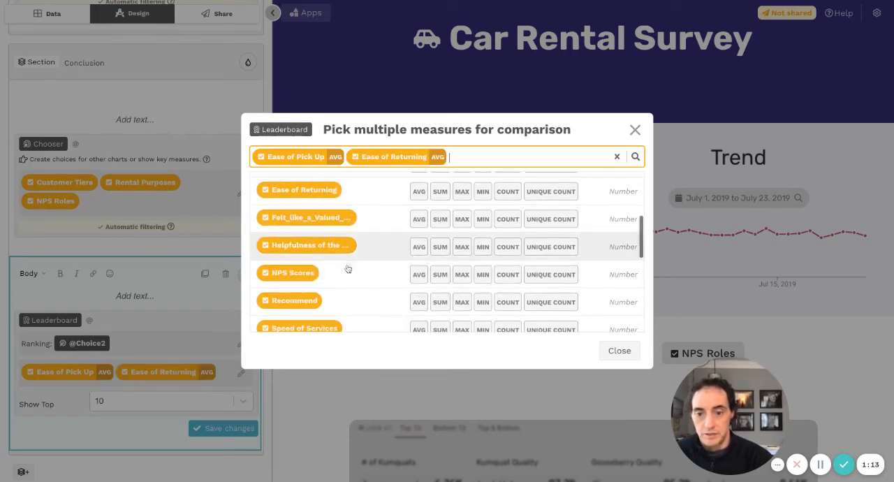
left_click(419, 246)
scroll(391, 284, "down", 1)
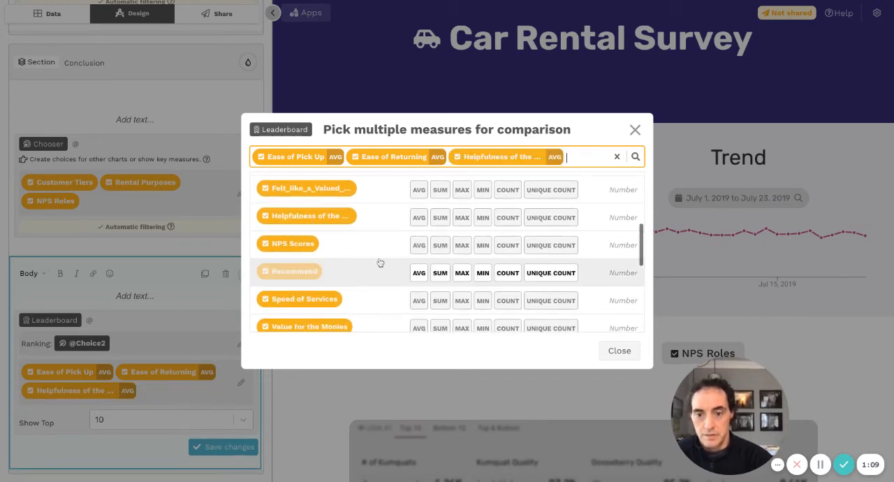
left_click(419, 301)
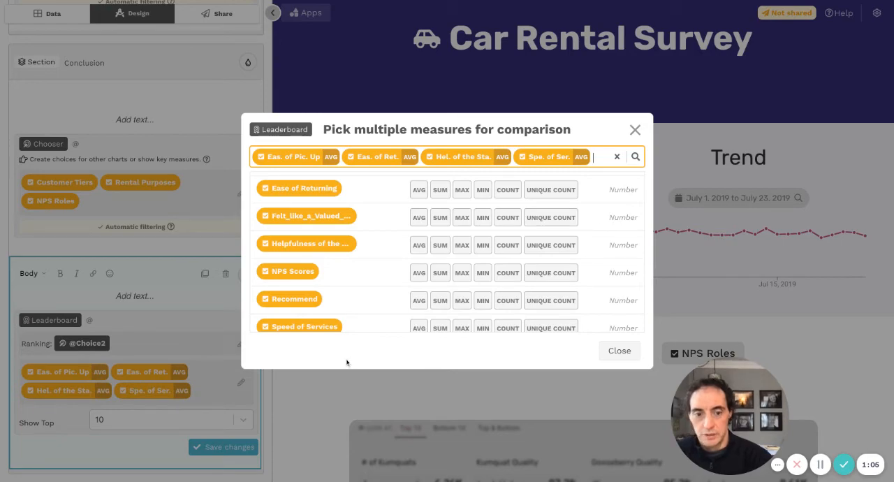
left_click(607, 354)
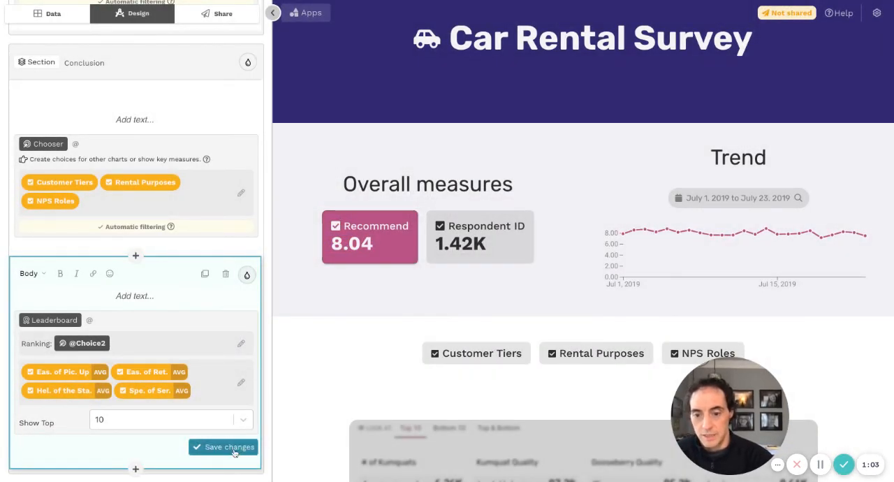
- Save the Leaderboard changes and highlight Leisure in the ranking by Rental Purposes
left_click(233, 453)
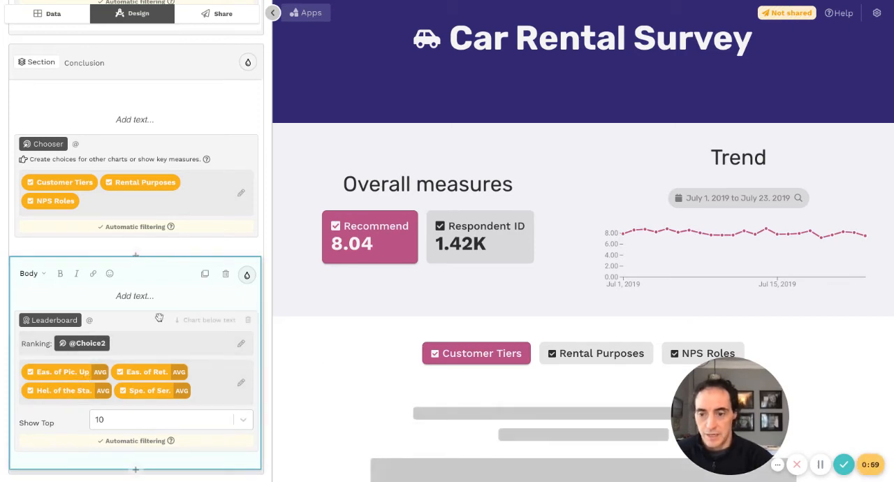
scroll(302, 334, "down", 5)
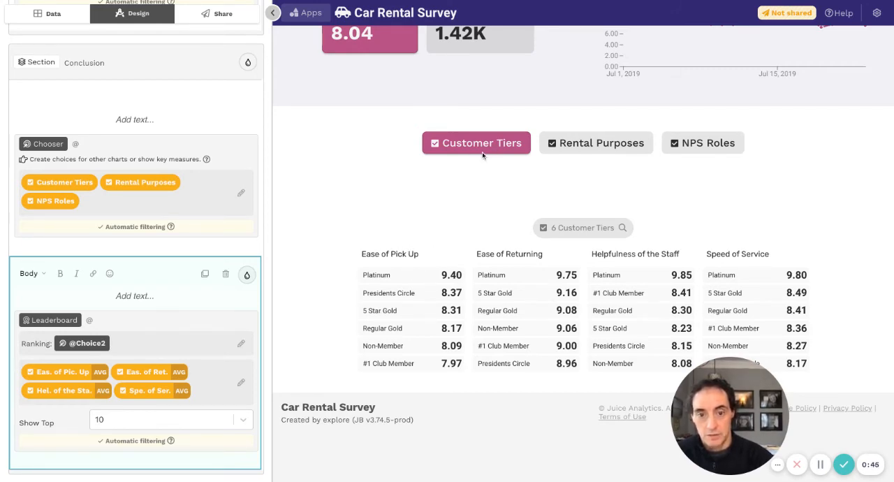
left_click(602, 153)
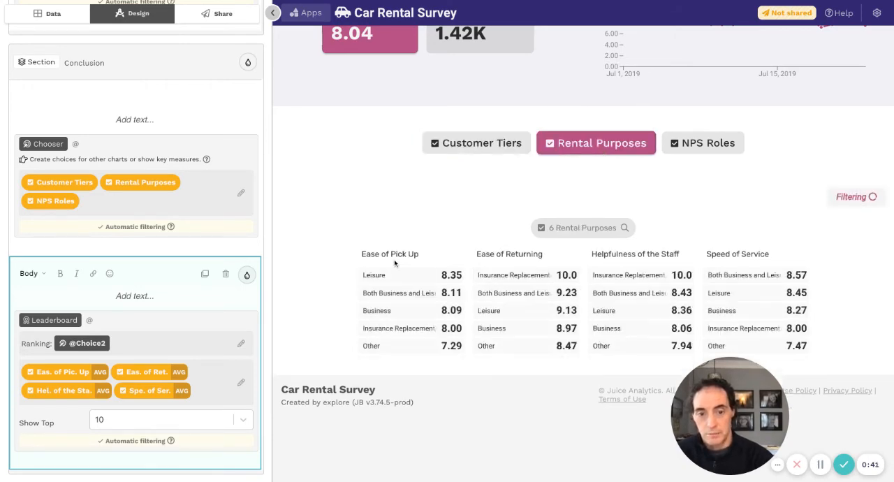
left_click(390, 277)
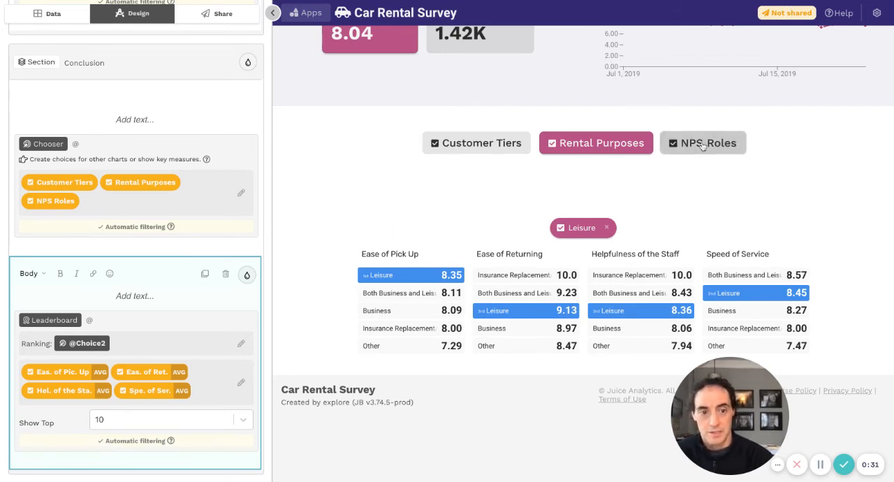
- Switch the Leaderboard ranking to Customer Tiers and highlight Platinum and Regular Gold for comparison
left_click(517, 143)
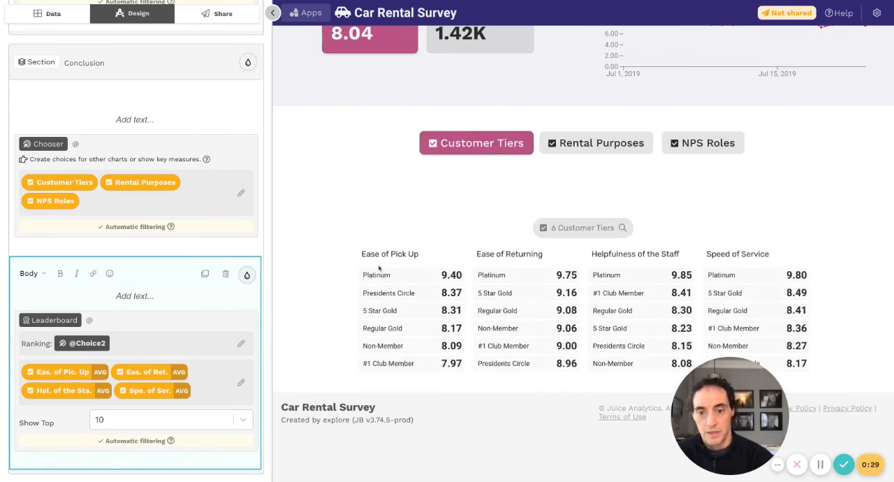
left_click(381, 278)
left_click(391, 330)
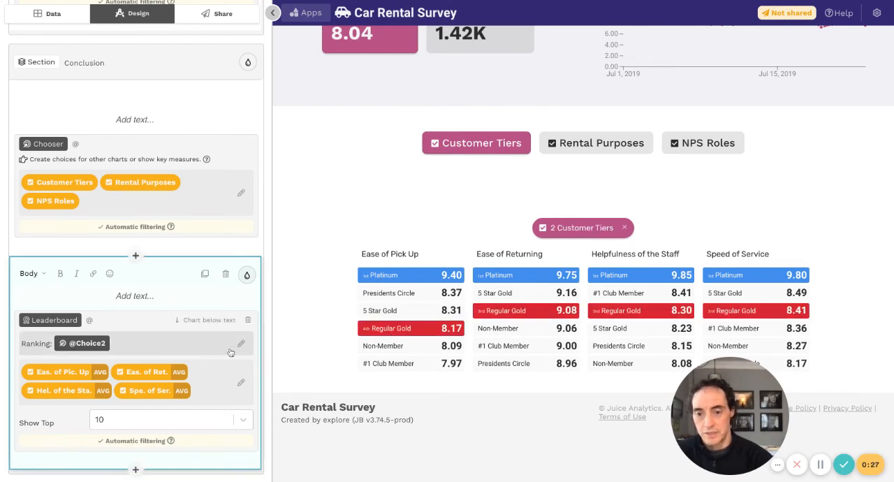
- Add a Table block below the Leaderboard in the Conclusion section
scroll(231, 352, "down", 1)
left_click(136, 427)
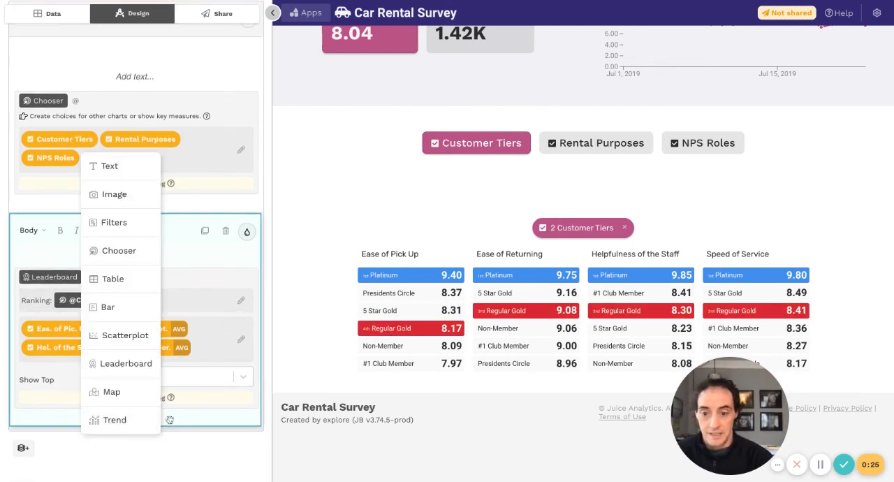
left_click(158, 280)
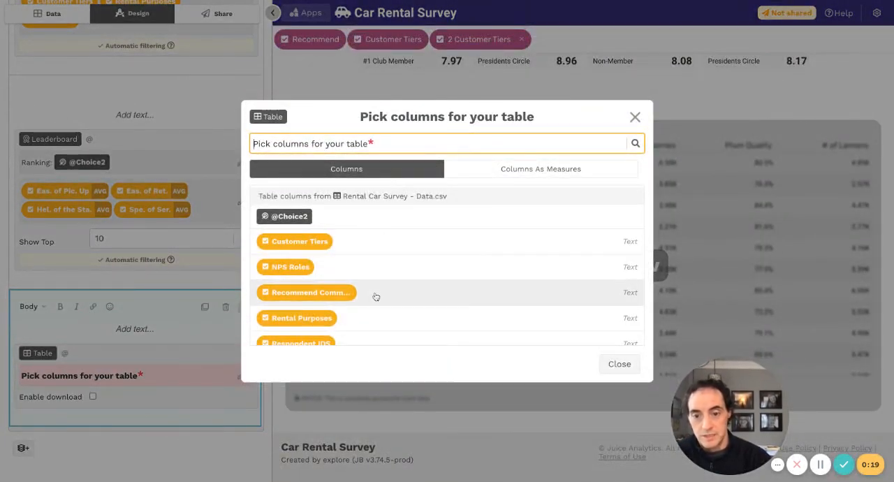
- Pick the text column "Recommend Comm..." as the Table's only column and save the changes
scroll(375, 296, "down", 5)
scroll(405, 231, "up", 2)
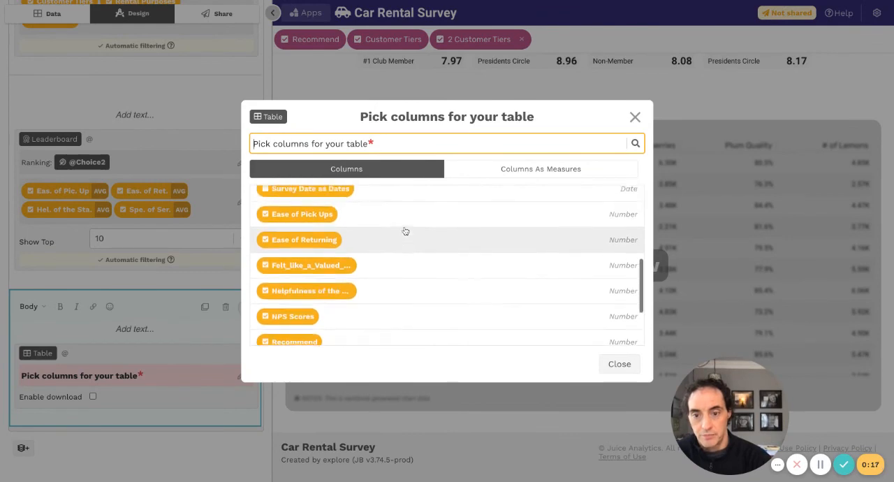
scroll(370, 224, "up", 4)
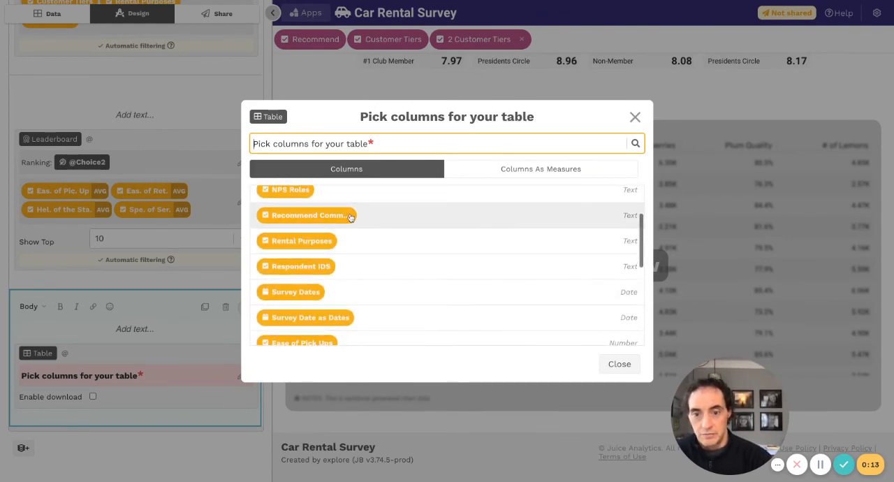
left_click(351, 218)
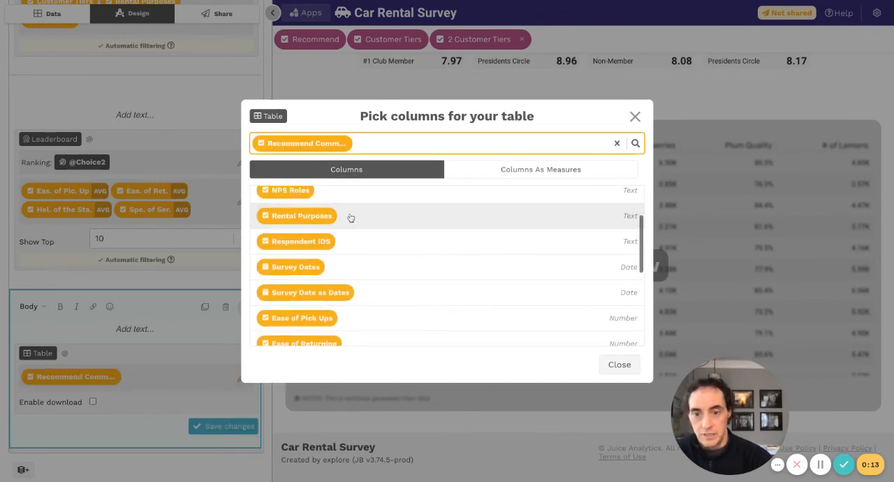
left_click(621, 370)
left_click(218, 427)
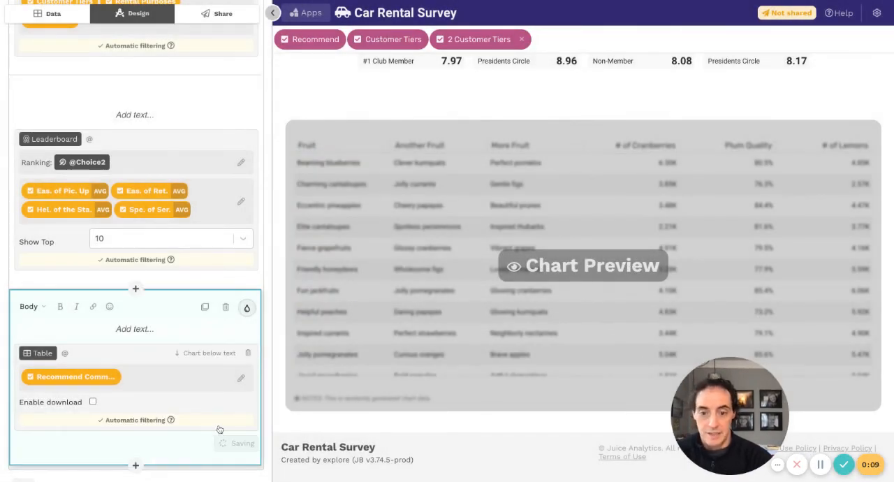